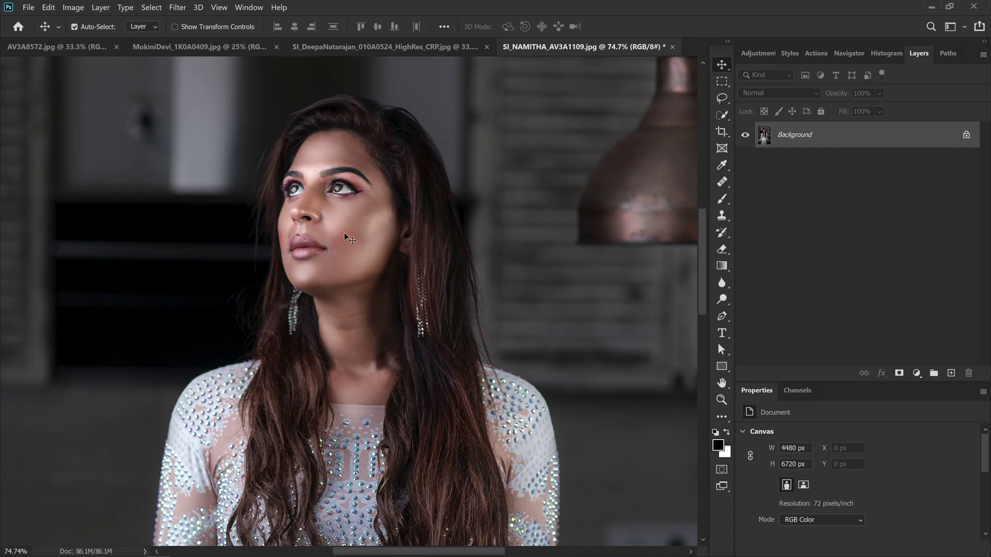
# Step: Fit the whole seated-woman portrait on screen with Ctrl+0
pyautogui.hotkey('ctrl', '0')
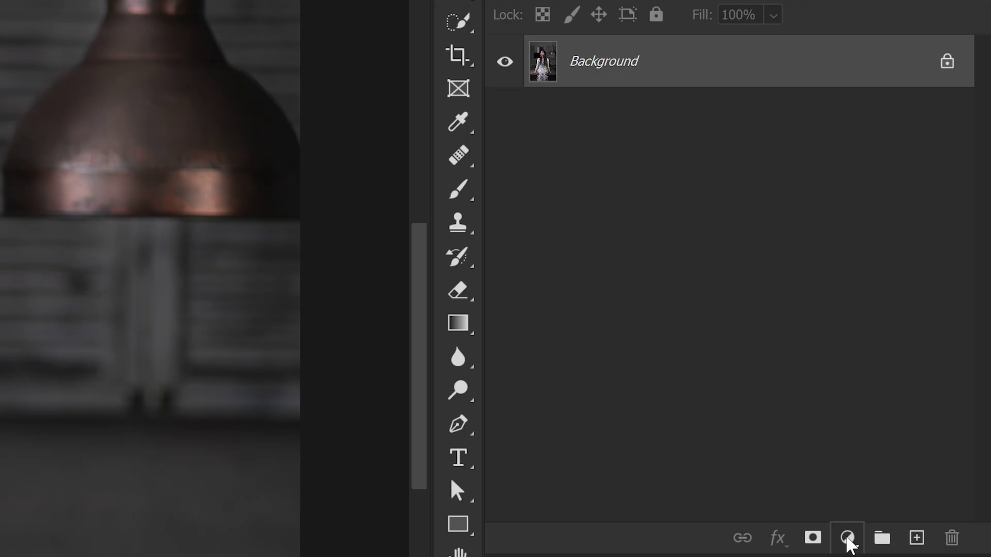
pyautogui.click(916, 373)
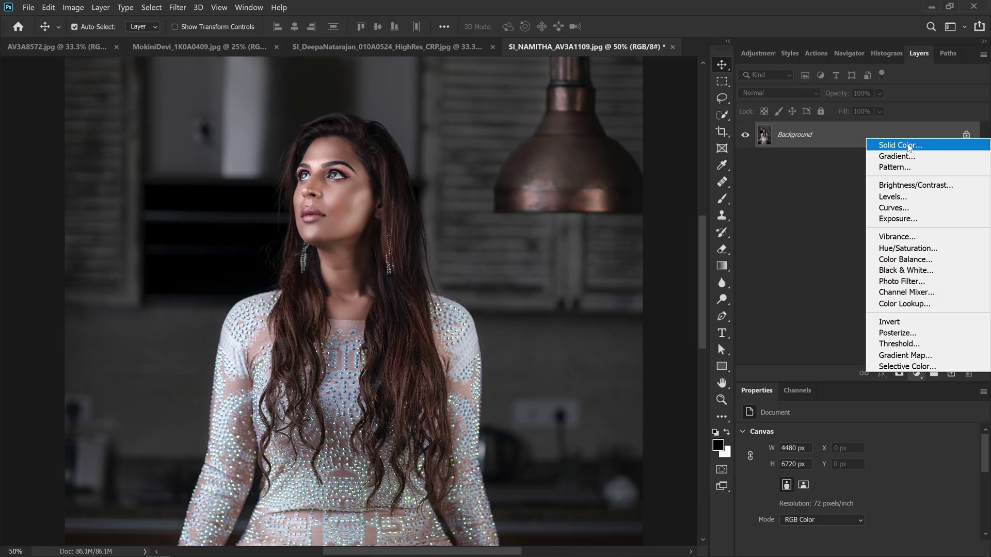
# Step: Add a Solid Color fill layer at 50% brightness (808080 grey)
pyautogui.click(909, 146)
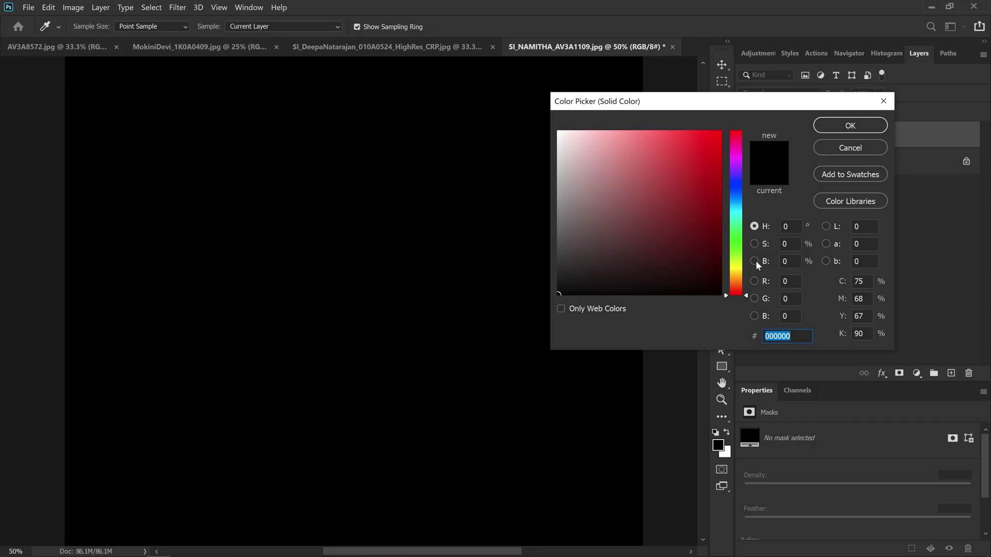
pyautogui.click(754, 262)
pyautogui.write('50')
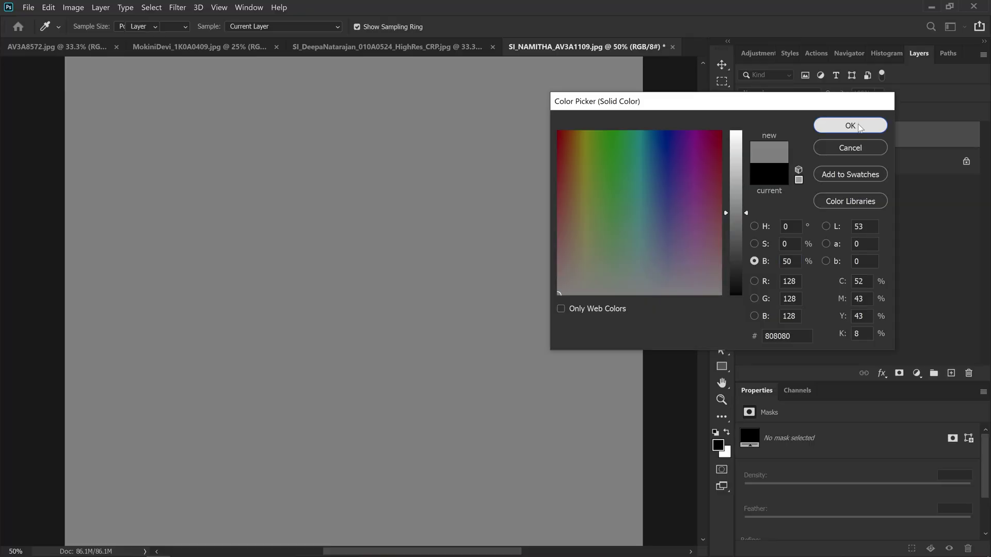
pyautogui.click(836, 125)
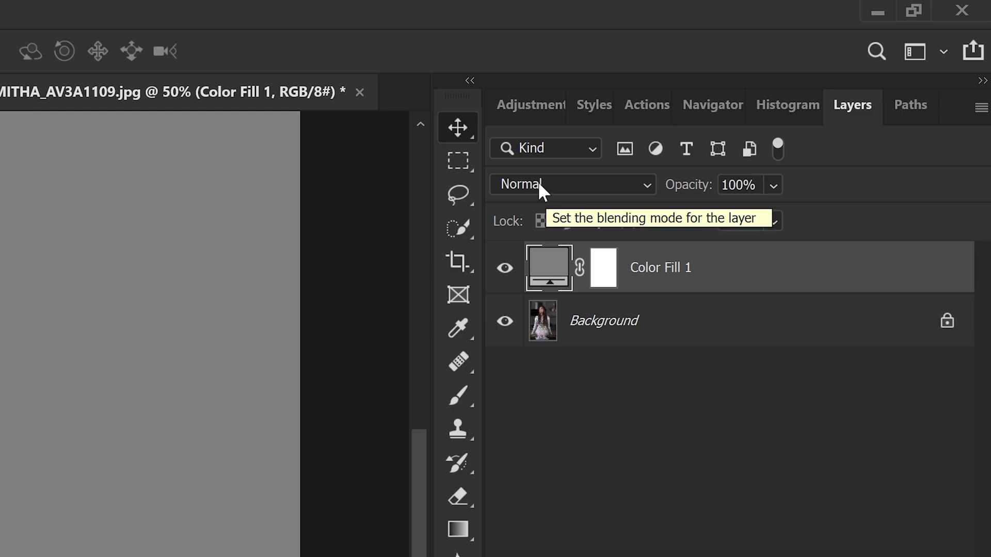
# Step: Set Color Fill 1's blend mode to Exclusion
pyautogui.click(755, 94)
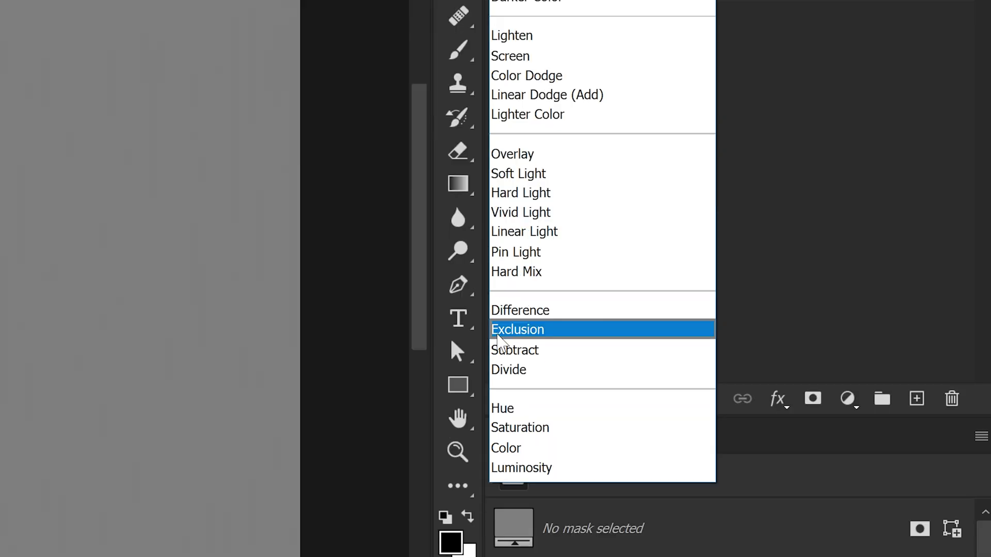
pyautogui.click(498, 330)
pyautogui.click(764, 161)
pyautogui.hotkey('ctrl', 'z')
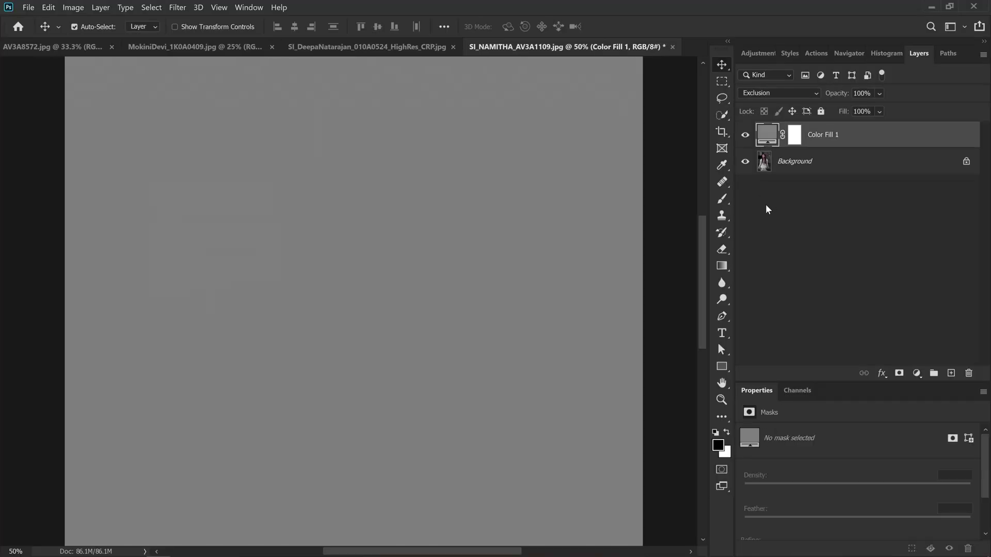
pyautogui.click(778, 93)
# Step: Darken Color Fill 1's colour to just above pure black
pyautogui.doubleClick(767, 138)
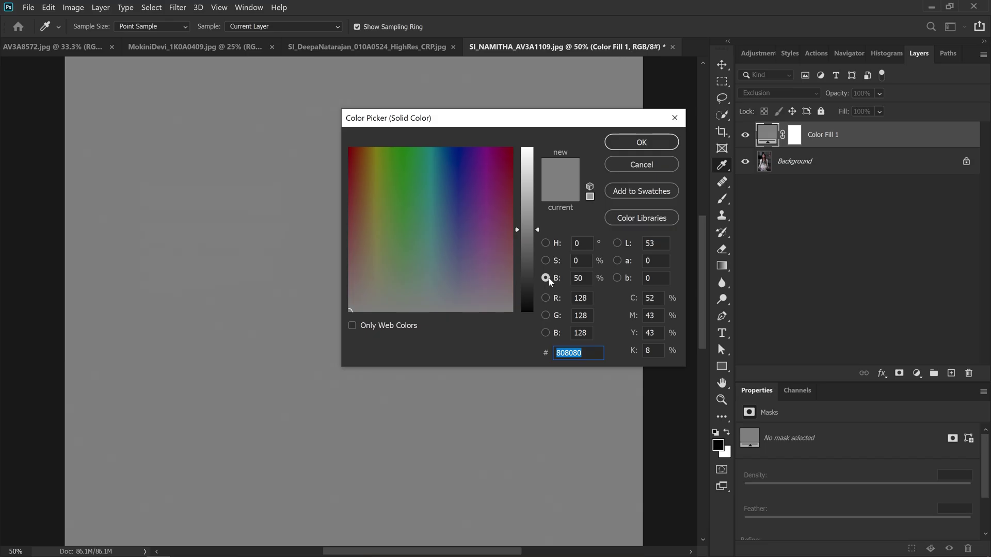
pyautogui.moveTo(538, 230); pyautogui.dragTo(537, 239)
pyautogui.moveTo(546, 117); pyautogui.dragTo(743, 100)
pyautogui.moveTo(735, 226); pyautogui.dragTo(740, 255)
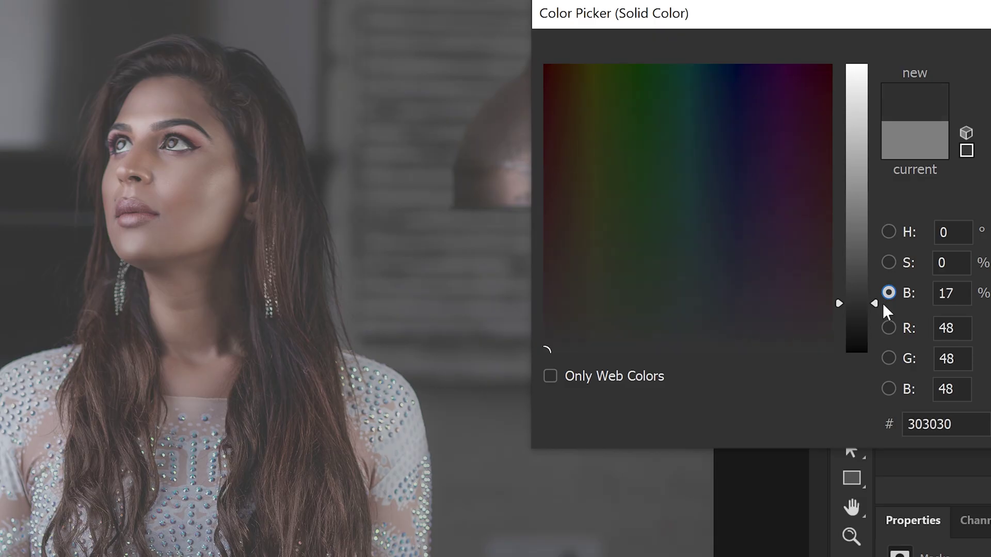
pyautogui.moveTo(882, 304); pyautogui.dragTo(884, 355)
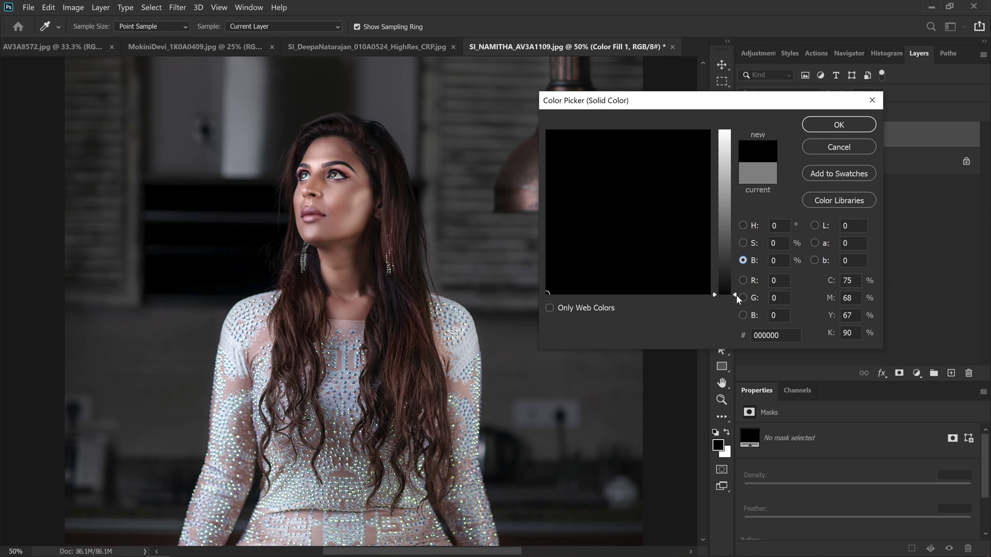
pyautogui.moveTo(736, 295); pyautogui.dragTo(737, 289)
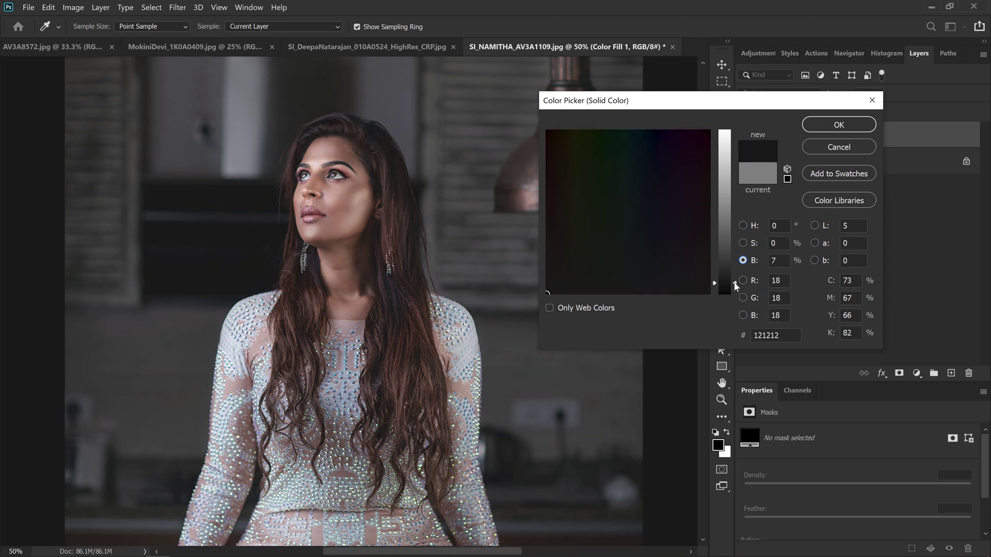
pyautogui.moveTo(734, 281); pyautogui.dragTo(735, 288)
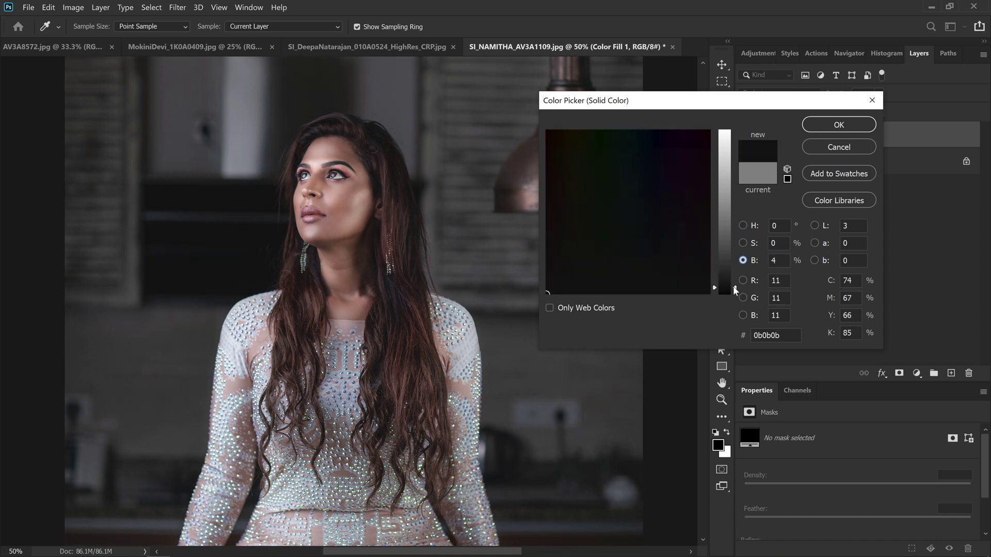
pyautogui.click(831, 129)
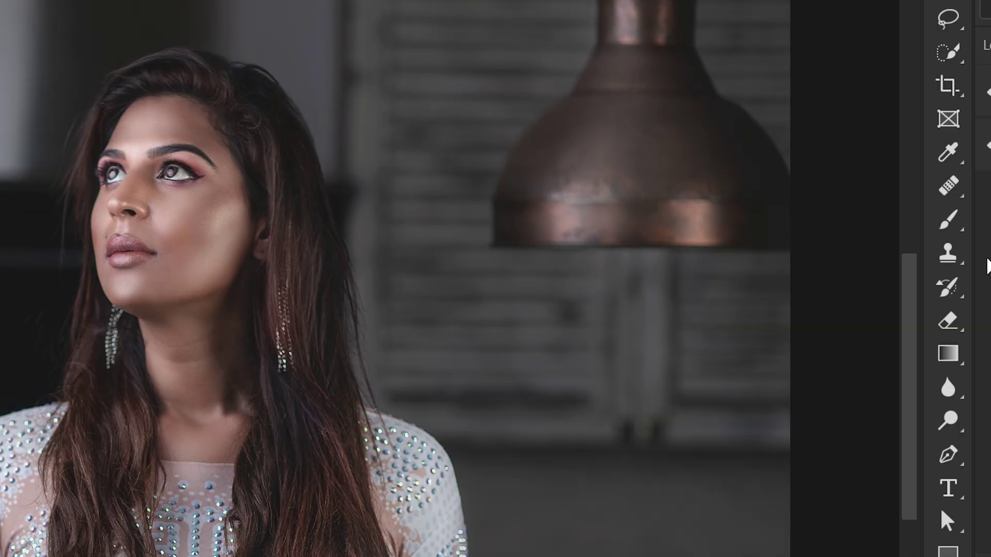
pyautogui.hotkey('ctrl', 'shift', 'n')
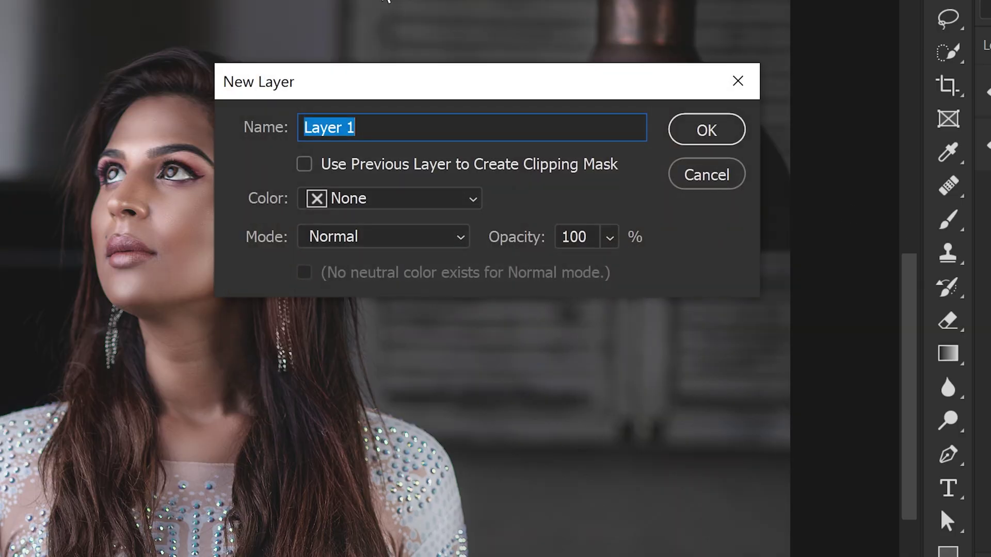
# Step: Create a new layer named FilmGrain in Overlay mode, filled with 50% gray
pyautogui.write('FilmGrain')
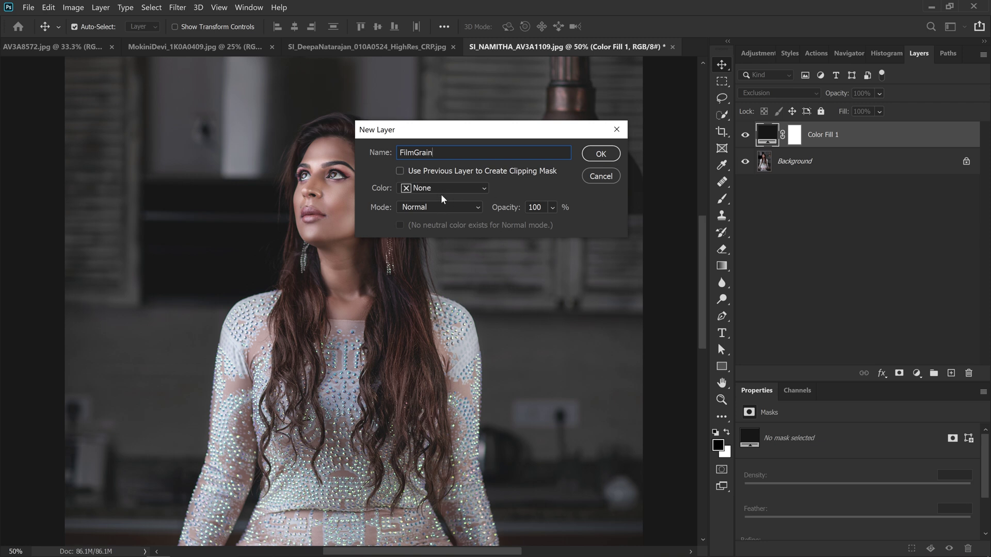
pyautogui.click(441, 207)
pyautogui.click(420, 361)
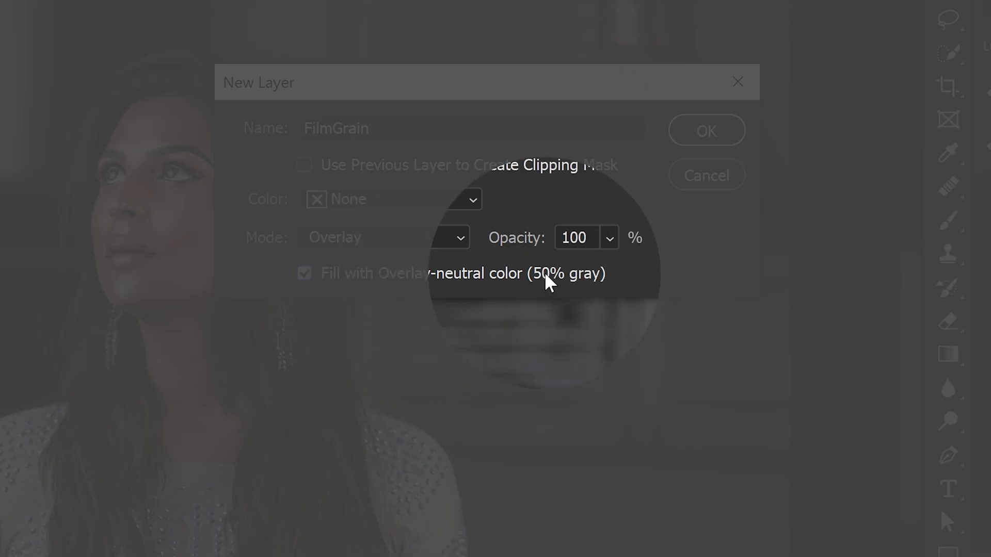
pyautogui.click(415, 227)
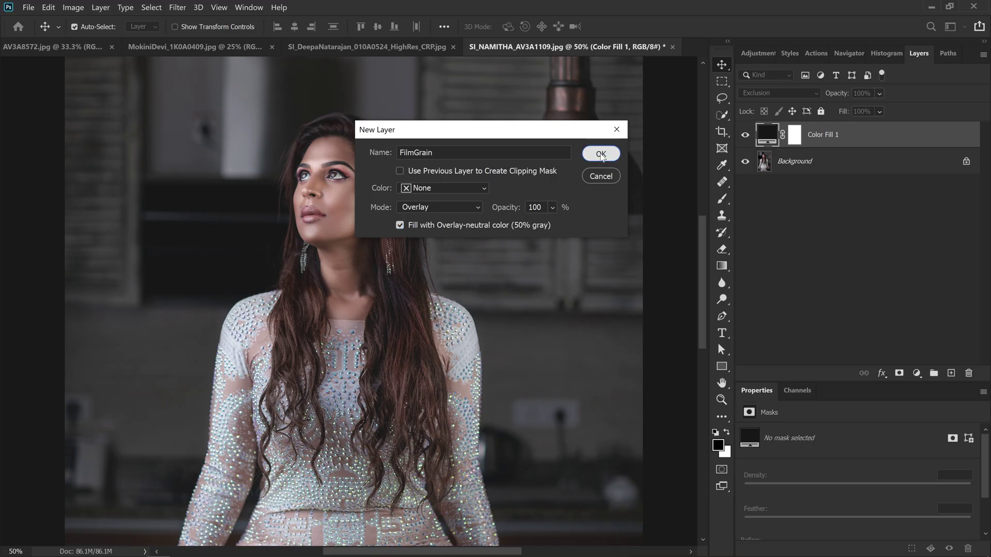
pyautogui.click(600, 153)
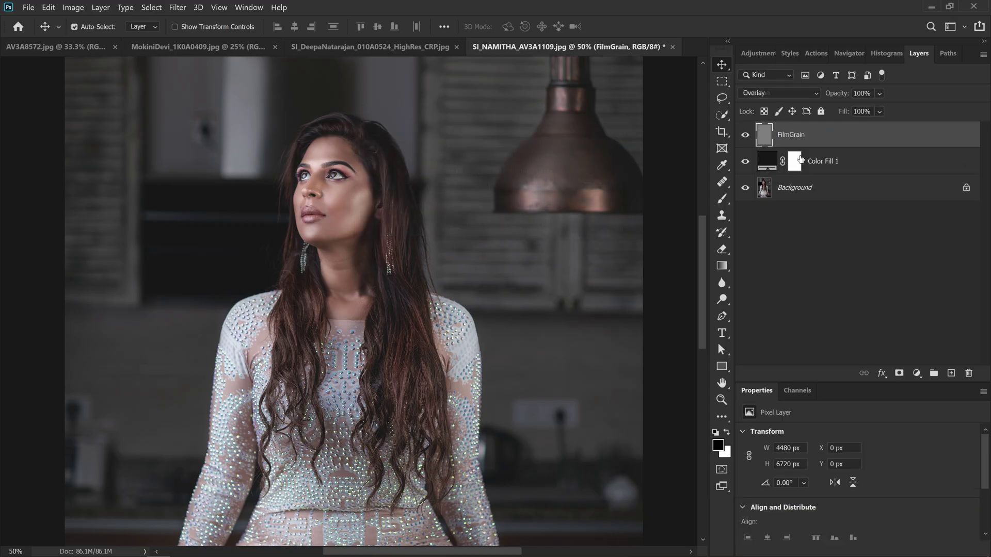
# Step: Convert the FilmGrain layer into a smart object
pyautogui.rightClick(923, 138)
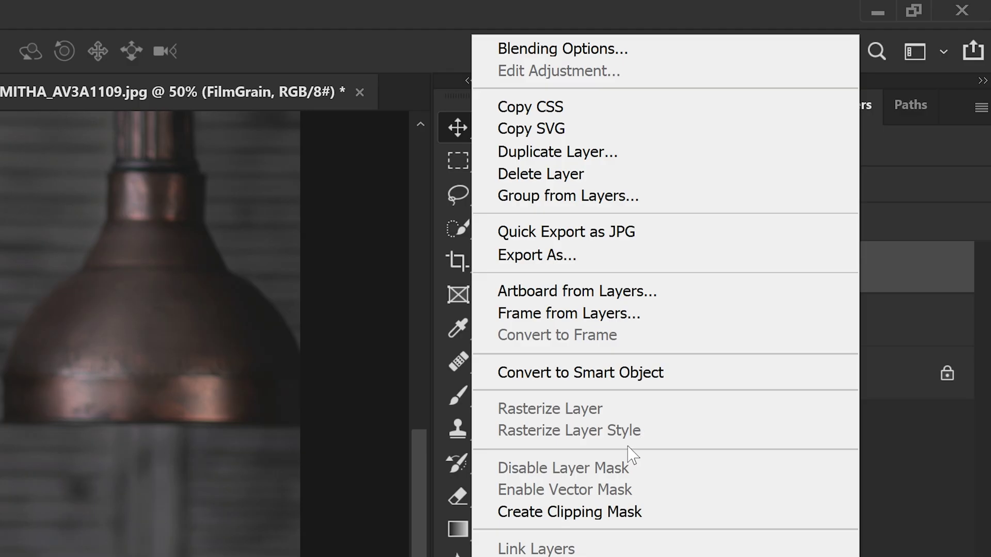
pyautogui.click(634, 372)
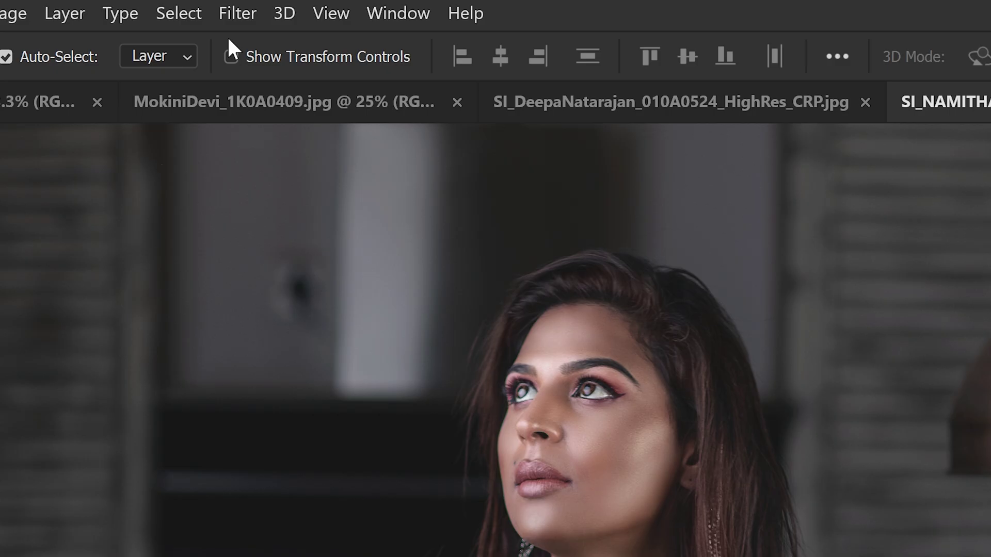
pyautogui.click(237, 13)
pyautogui.click(272, 163)
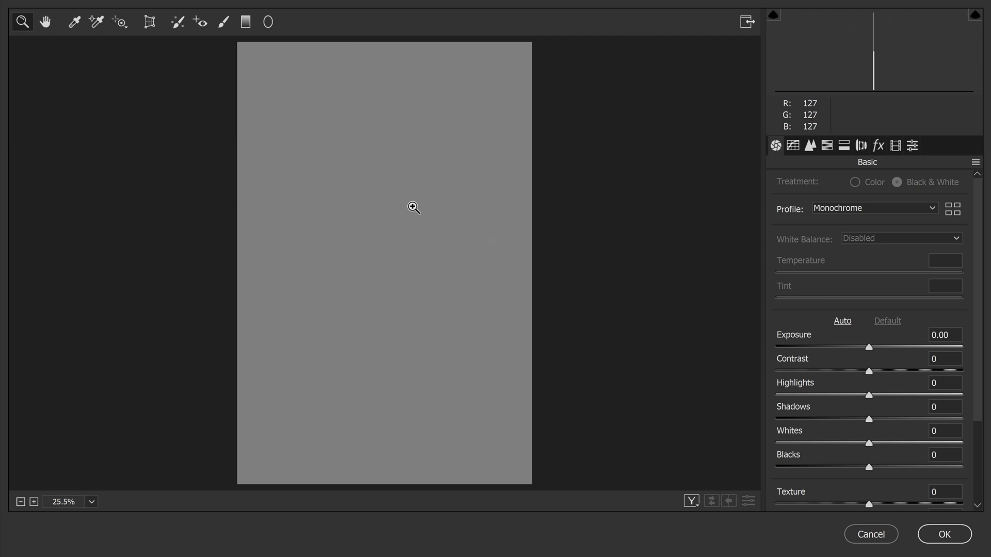
# Step: Add Camera Raw grain to FilmGrain: Amount 40, Size 32, Roughness 50, previewed at 100%
pyautogui.click(413, 207)
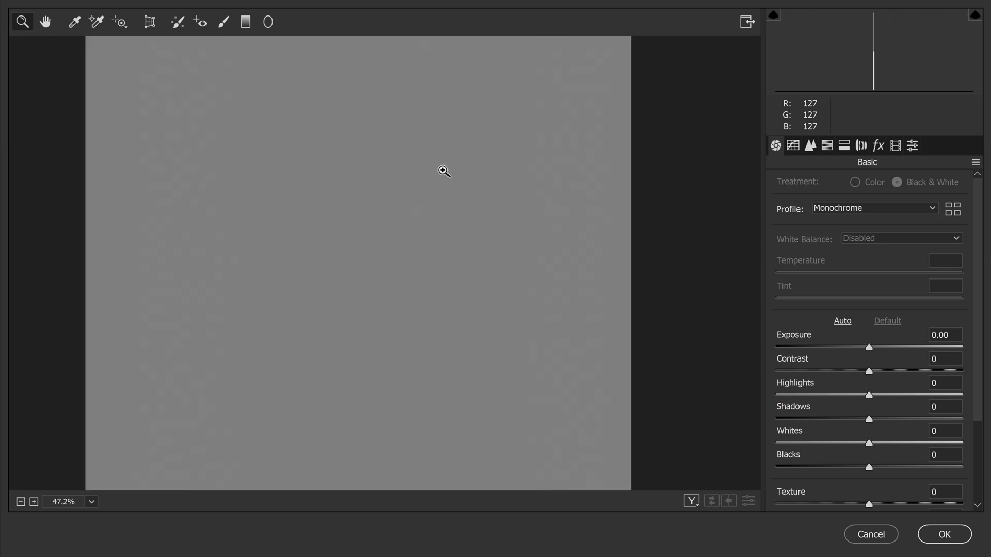
pyautogui.click(91, 501)
pyautogui.click(126, 329)
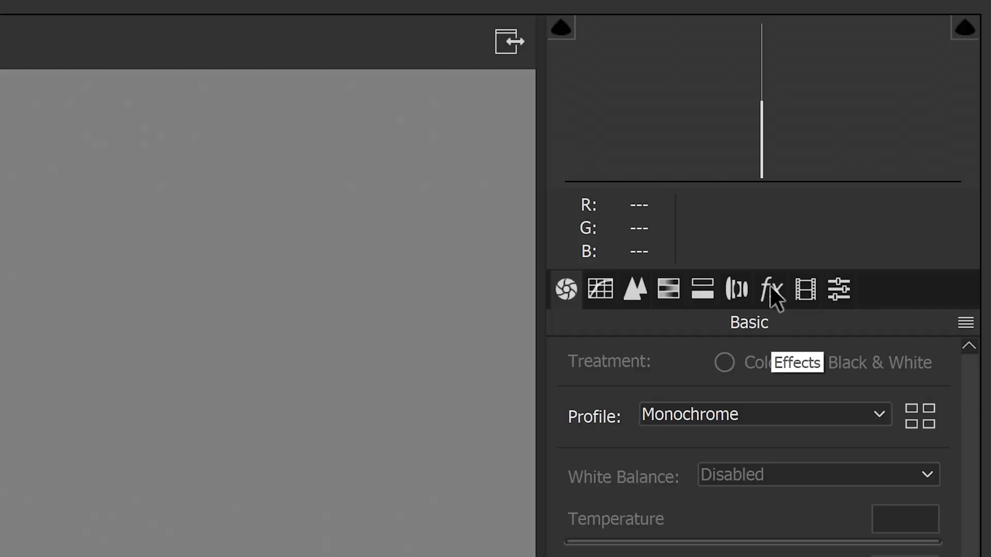
pyautogui.click(879, 146)
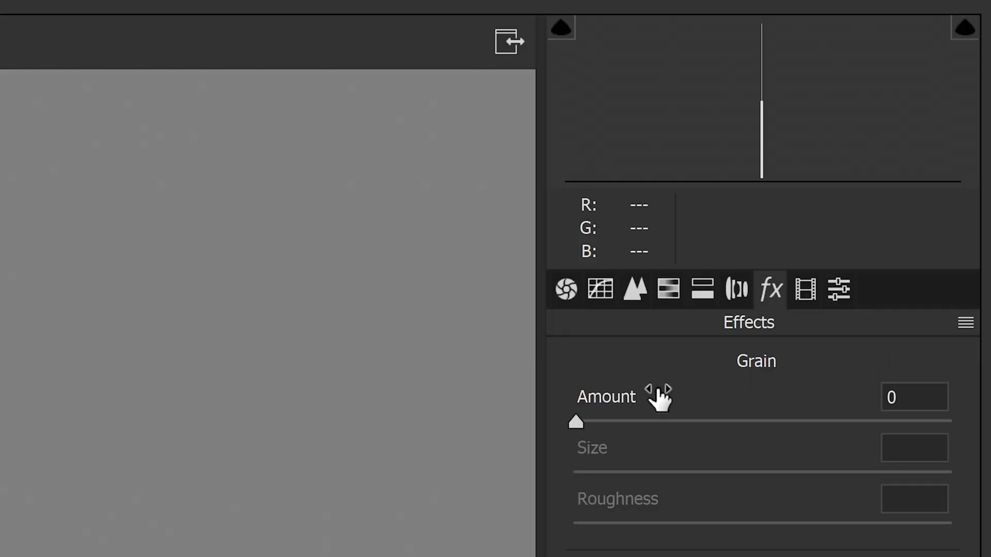
pyautogui.moveTo(781, 212); pyautogui.dragTo(837, 212)
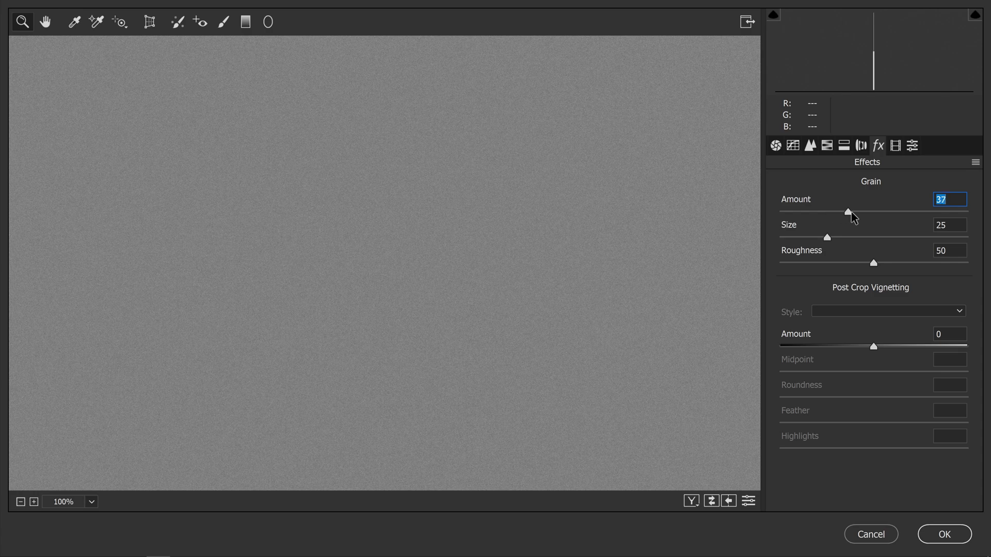
pyautogui.moveTo(838, 236); pyautogui.dragTo(844, 238)
pyautogui.click(856, 211)
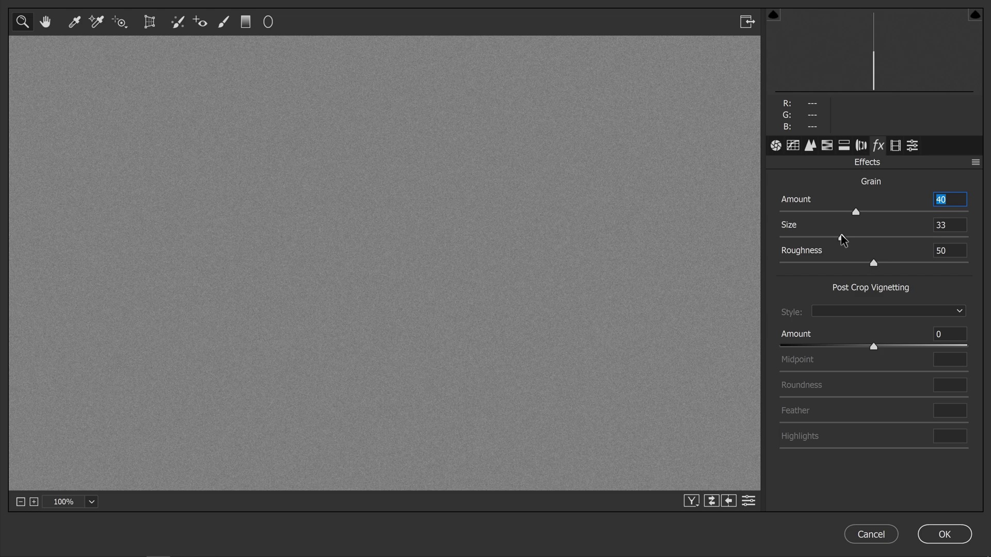
pyautogui.click(840, 237)
pyautogui.click(938, 533)
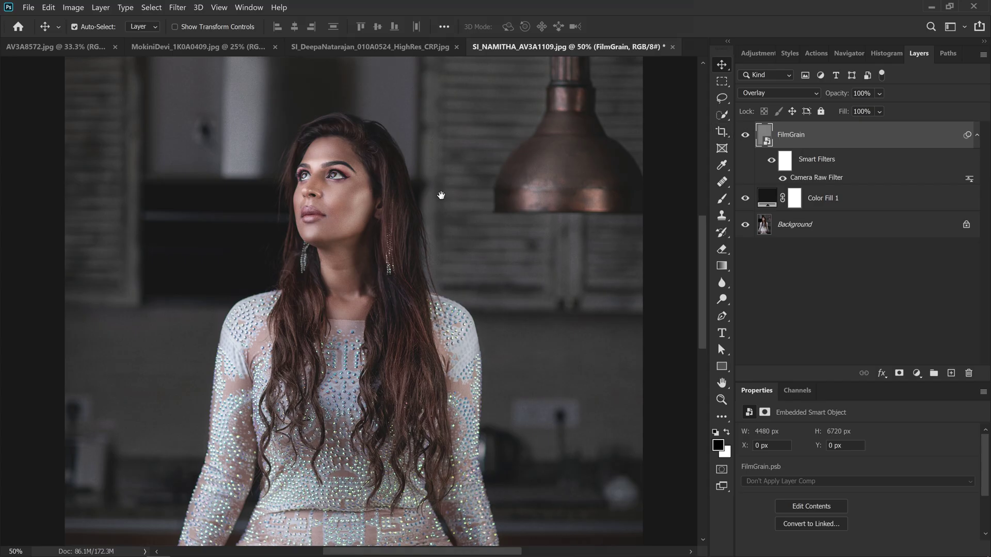
# Step: Compare the face at 100% with FilmGrain on and off, then lower its opacity to 71%
pyautogui.rightClick(441, 195)
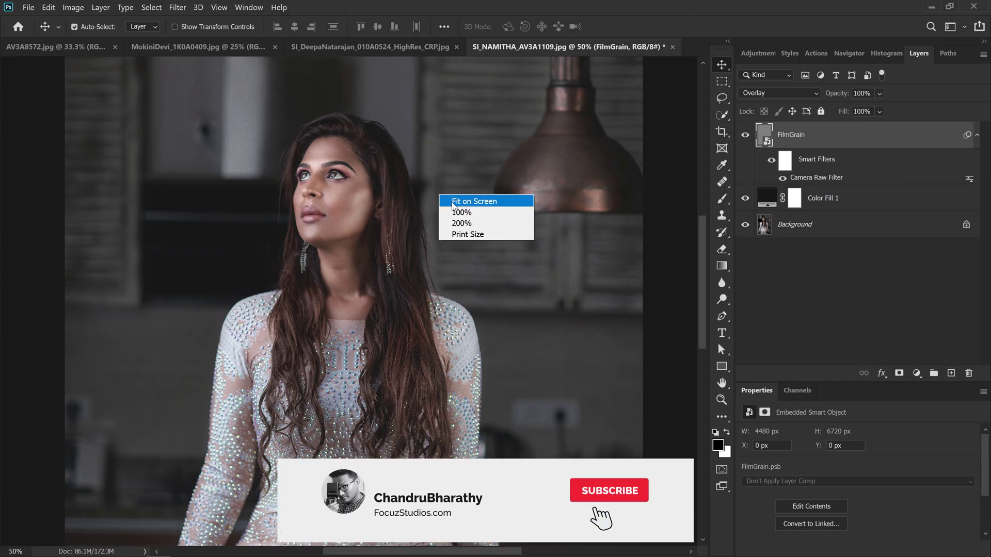
pyautogui.click(452, 201)
pyautogui.rightClick(416, 203)
pyautogui.click(432, 221)
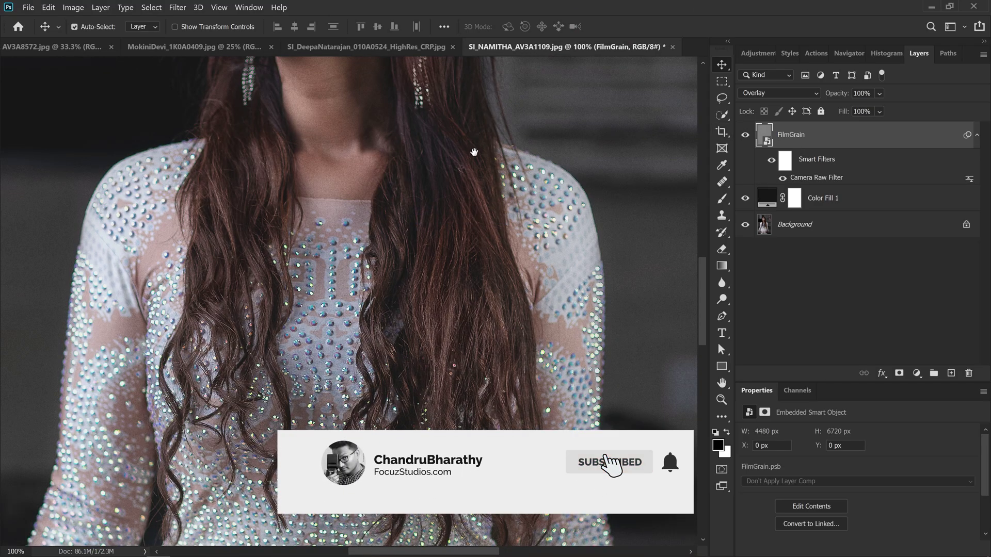
pyautogui.scroll(5, 431, 225)
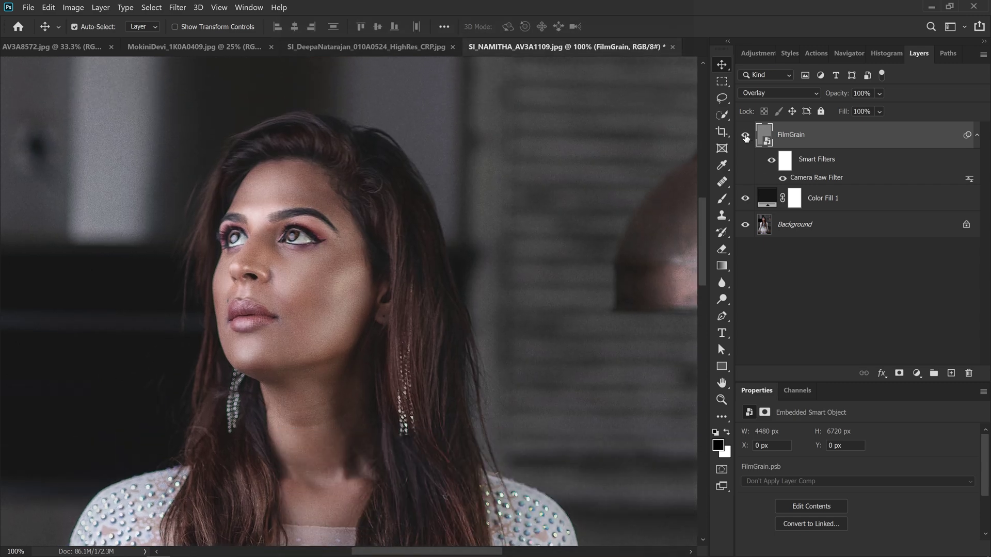
pyautogui.click(745, 135)
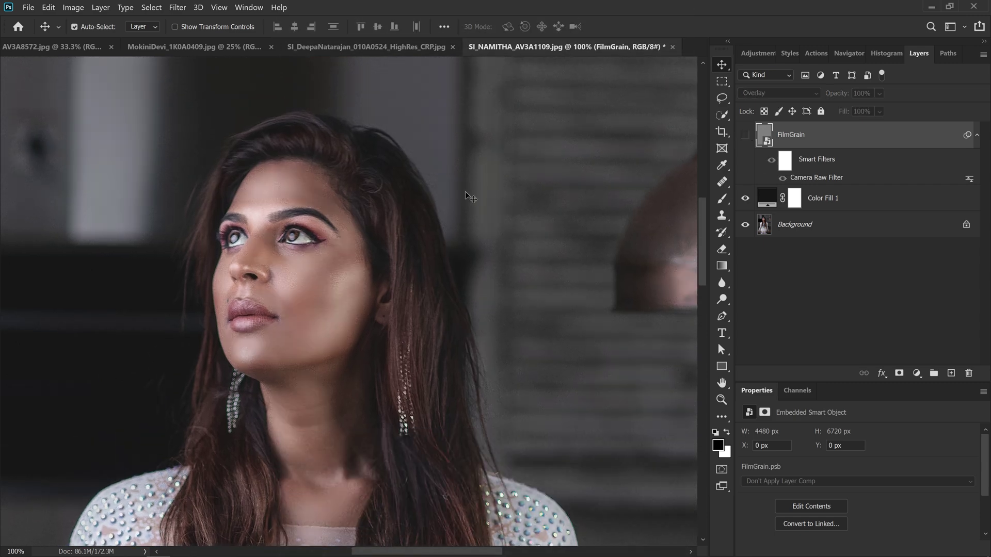
pyautogui.moveTo(465, 192); pyautogui.dragTo(475, 214)
pyautogui.click(745, 136)
pyautogui.click(744, 136)
pyautogui.click(746, 137)
pyautogui.moveTo(476, 214); pyautogui.dragTo(488, 207)
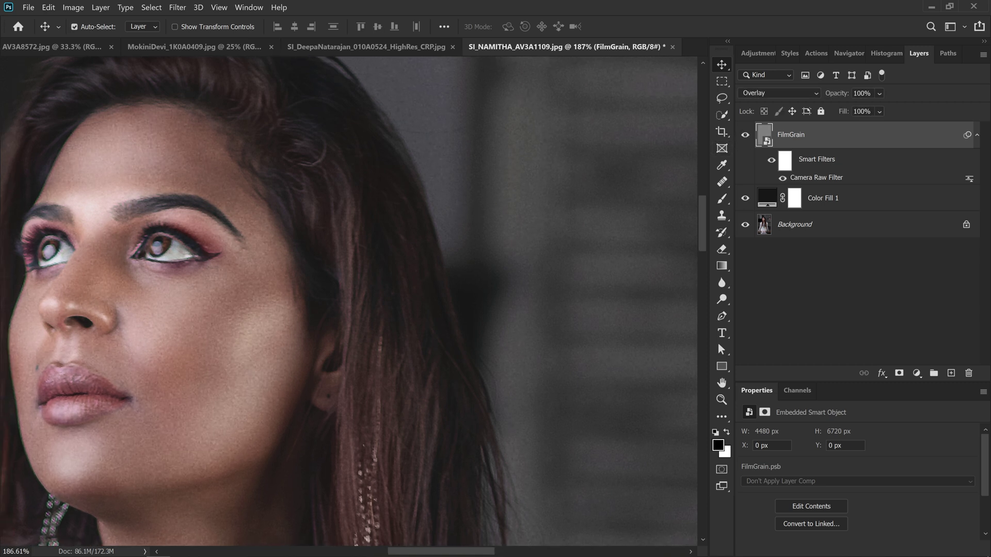
pyautogui.click(898, 108)
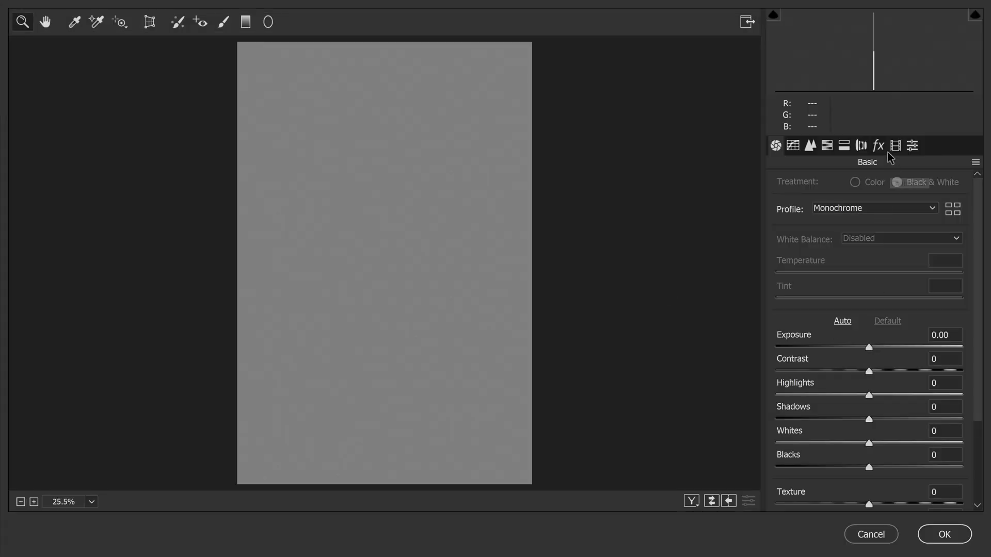
# Step: Raise FilmGrain's Camera Raw Grain Amount to 44
pyautogui.click(878, 146)
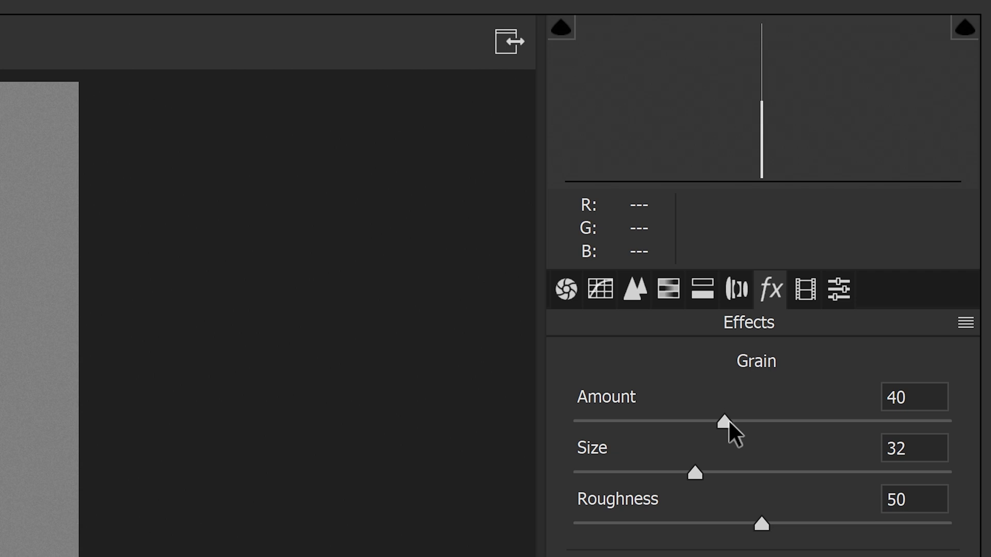
pyautogui.moveTo(730, 425)
pyautogui.mouseDown()
pyautogui.moveTo(754, 436)
pyautogui.moveTo(716, 431)
pyautogui.mouseUp()
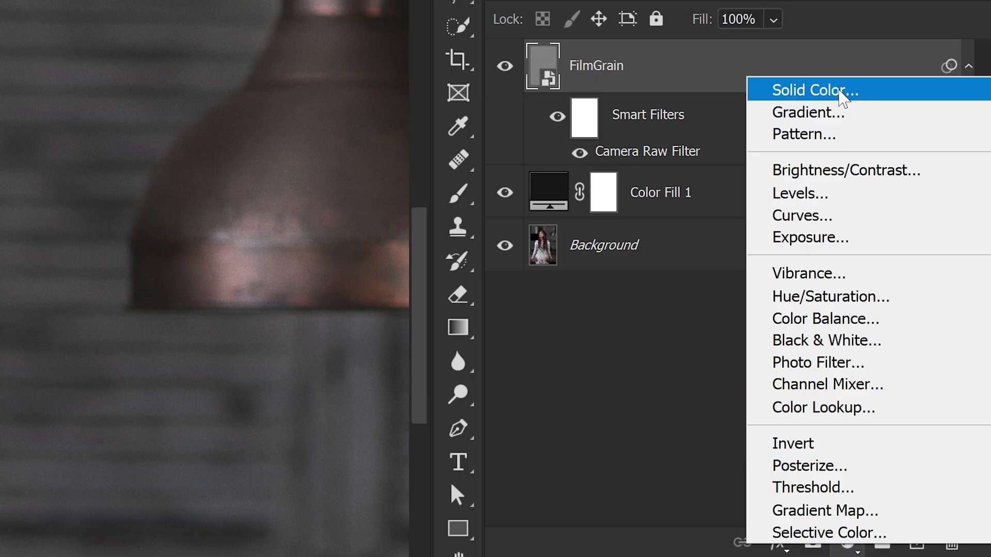
# Step: Add a pure-white Solid Color fill layer blended with Color Burn
pyautogui.click(840, 91)
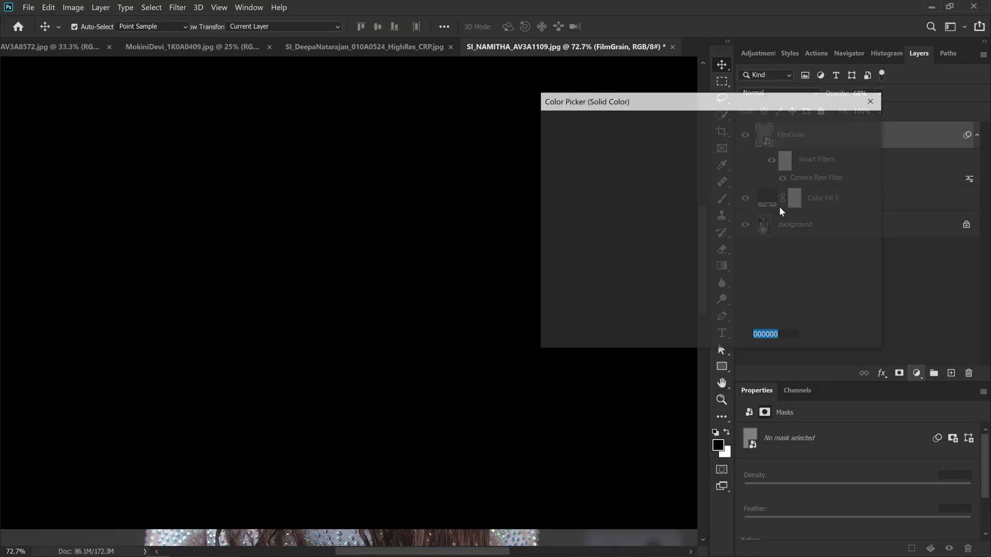
pyautogui.moveTo(725, 289); pyautogui.dragTo(732, 116)
pyautogui.click(829, 127)
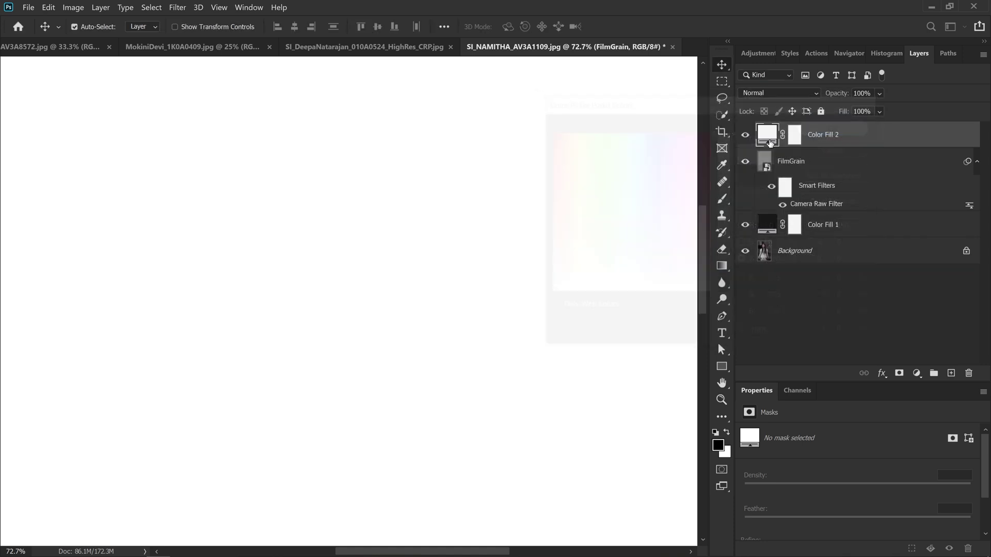
pyautogui.click(800, 93)
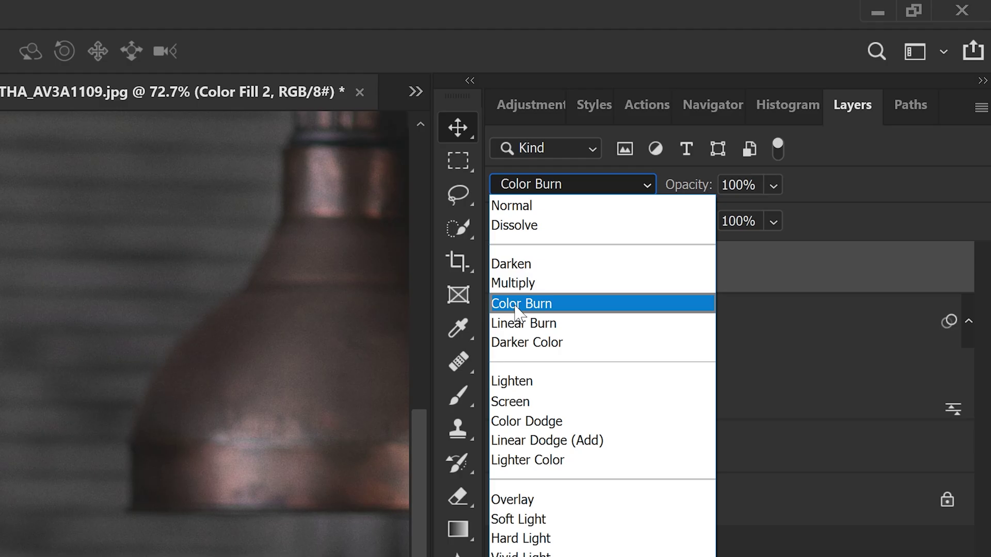
pyautogui.click(516, 305)
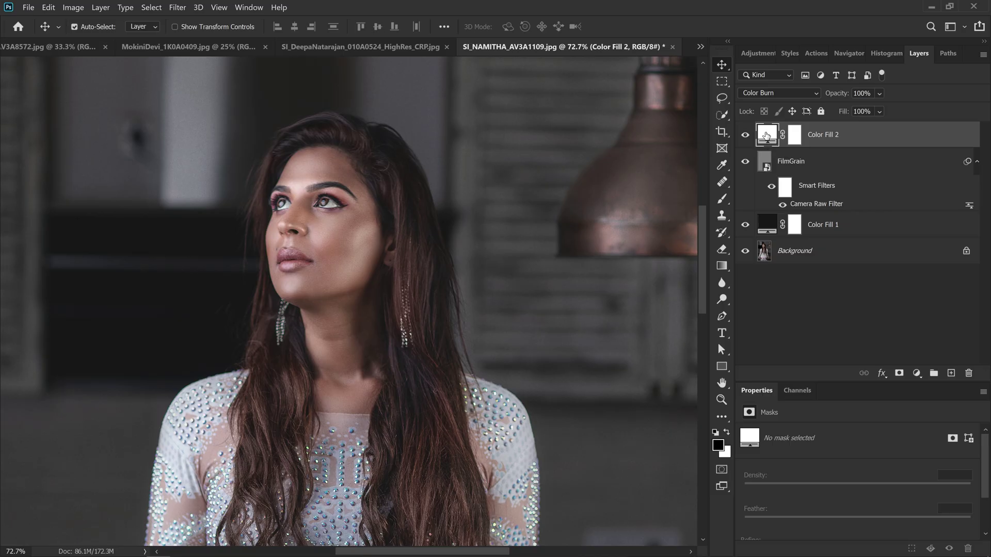
# Step: Try a slightly darker colour on the Color Burn fill, keep it pure white, and fit the photo
pyautogui.doubleClick(767, 135)
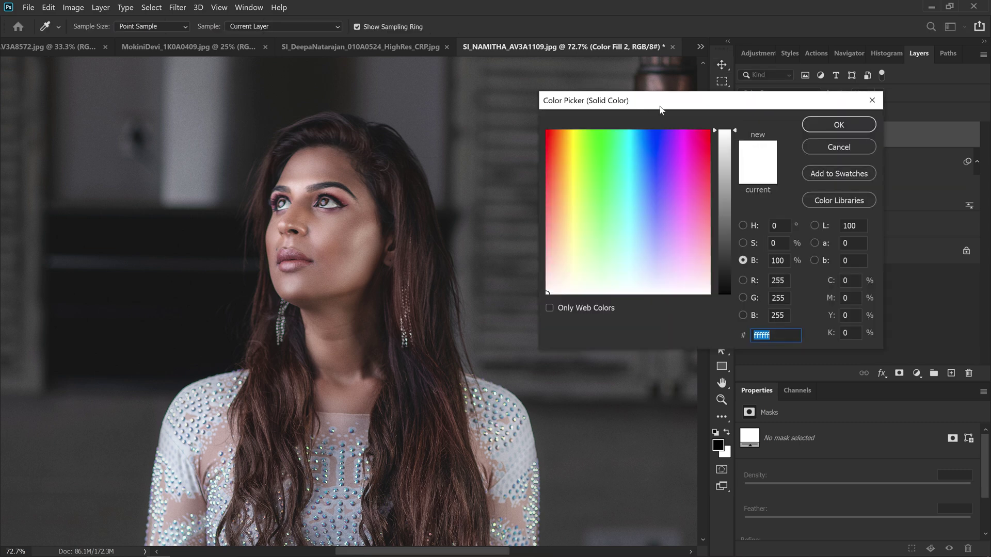
pyautogui.moveTo(740, 138); pyautogui.dragTo(737, 130)
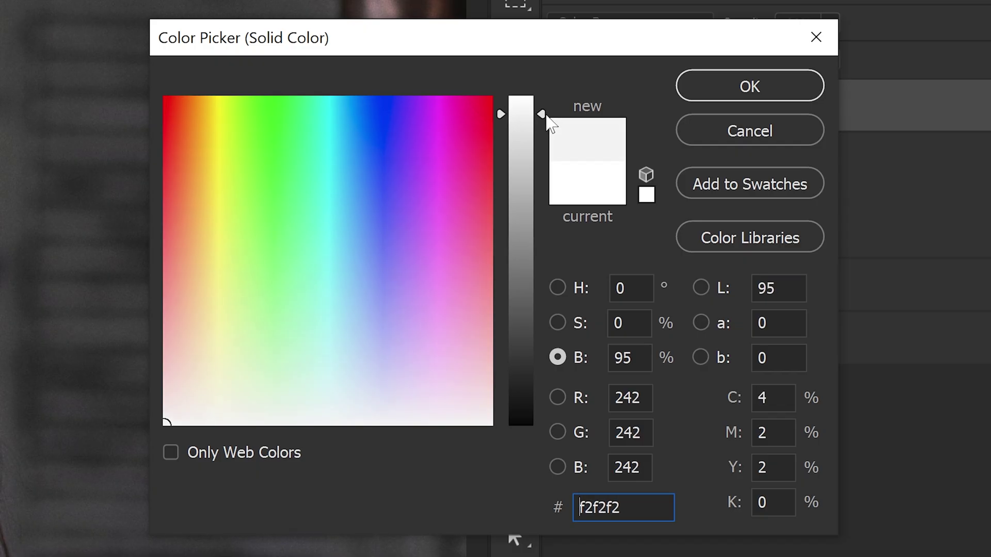
pyautogui.moveTo(737, 139); pyautogui.dragTo(737, 130)
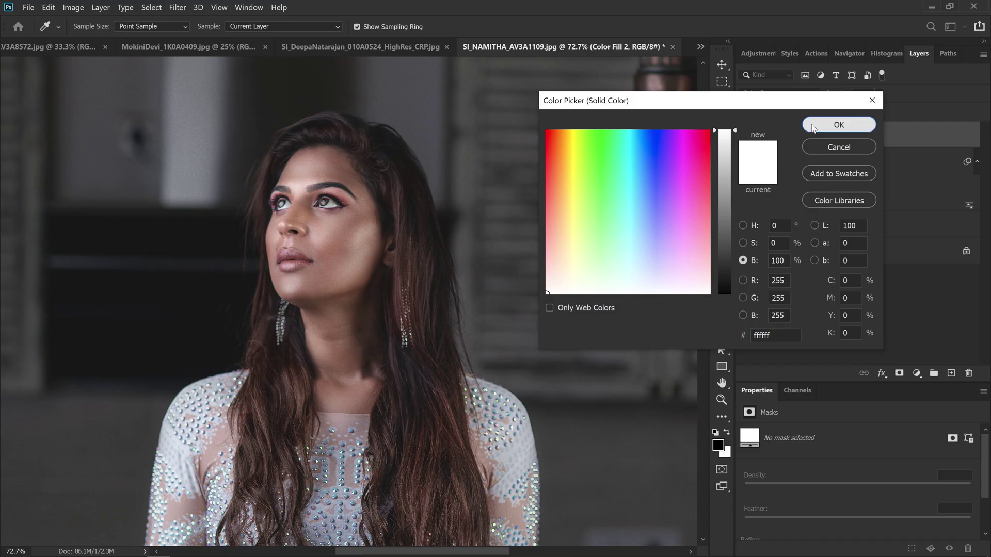
pyautogui.click(815, 128)
pyautogui.rightClick(493, 195)
pyautogui.click(507, 205)
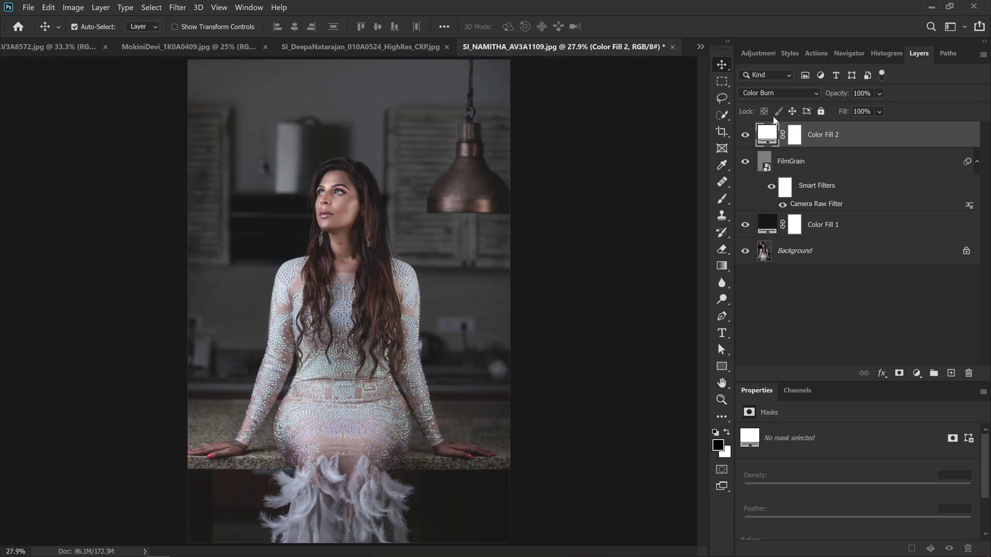
# Step: Set the Color Burn fill to near-white f6f6f6 (B about 96–97%) and view the face at 100%
pyautogui.doubleClick(768, 136)
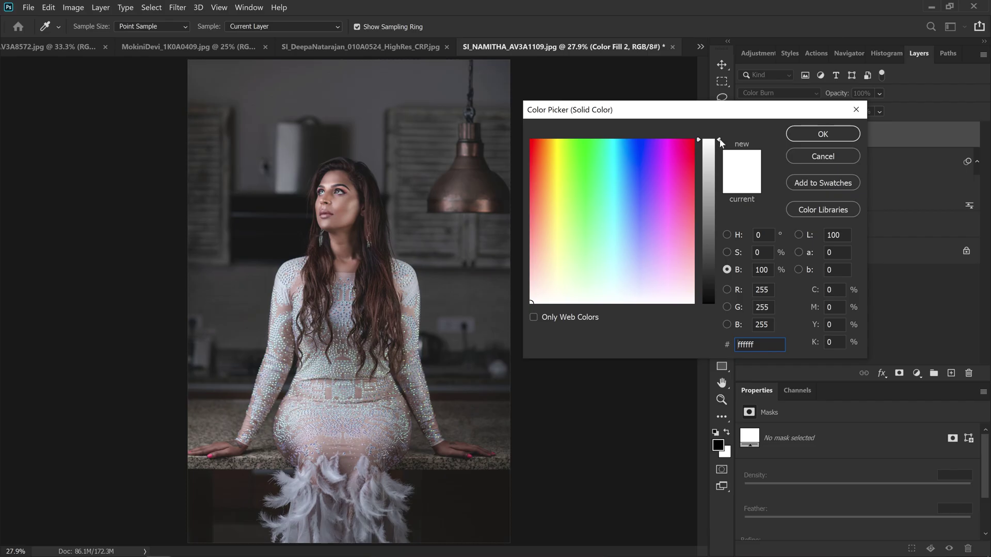
pyautogui.moveTo(721, 148); pyautogui.dragTo(721, 147)
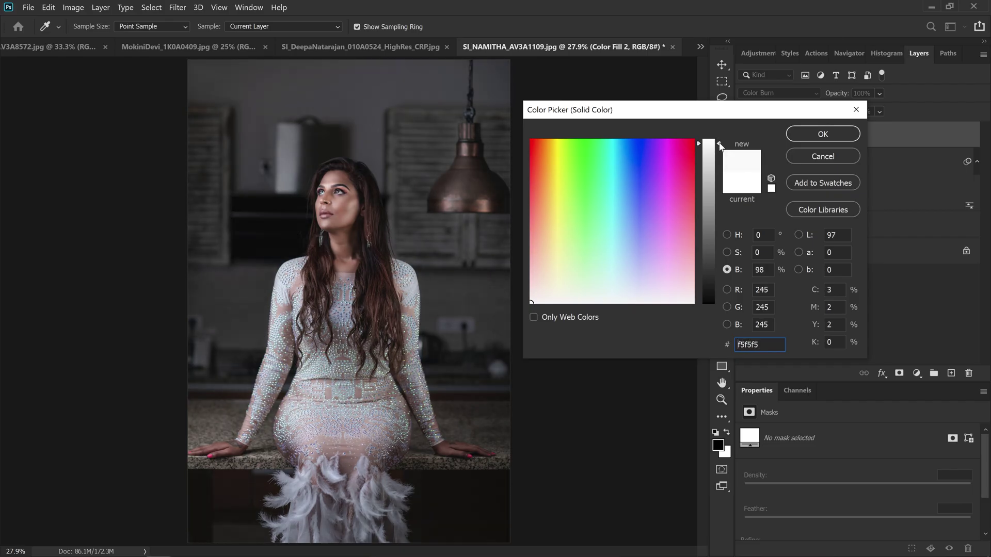
pyautogui.moveTo(721, 149); pyautogui.dragTo(721, 140)
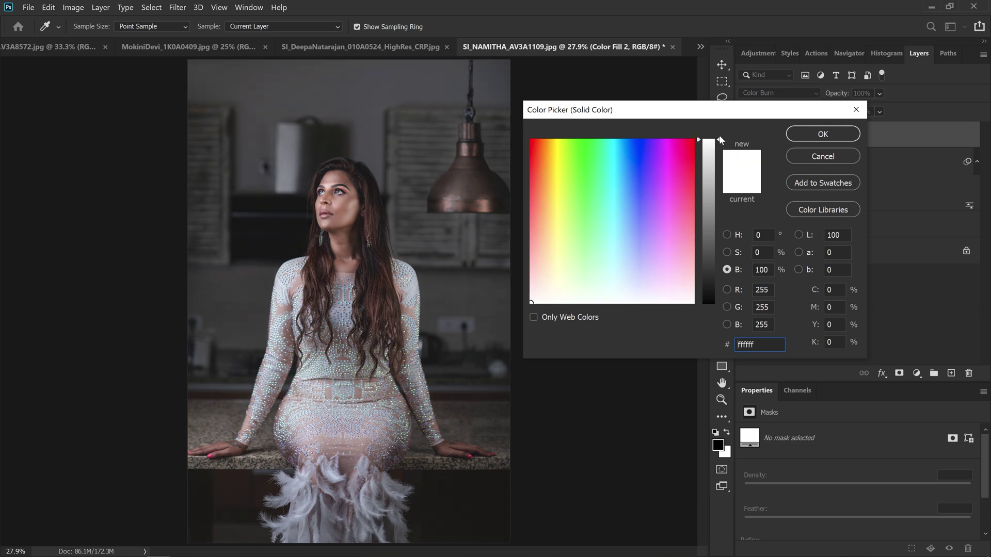
pyautogui.moveTo(721, 139); pyautogui.dragTo(719, 142)
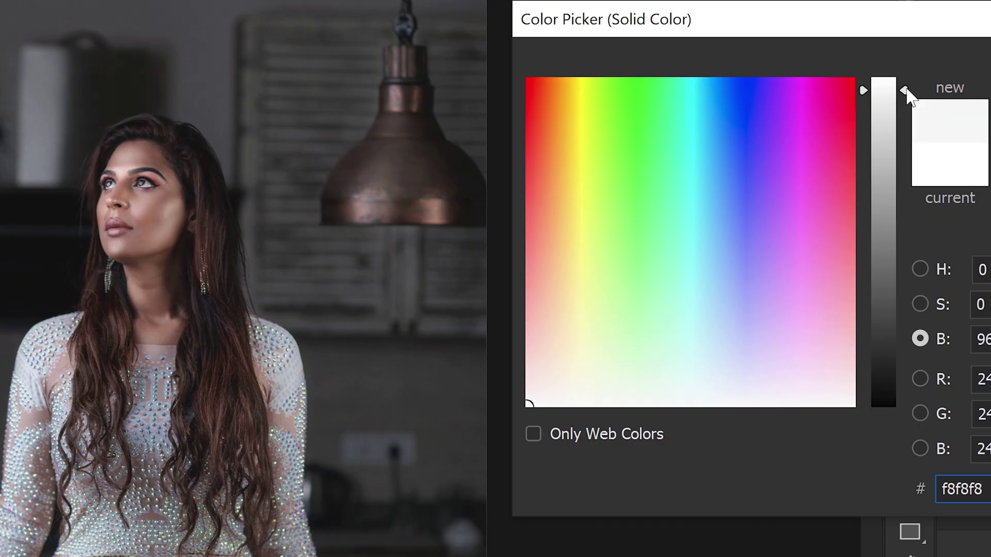
pyautogui.moveTo(907, 94); pyautogui.dragTo(906, 96)
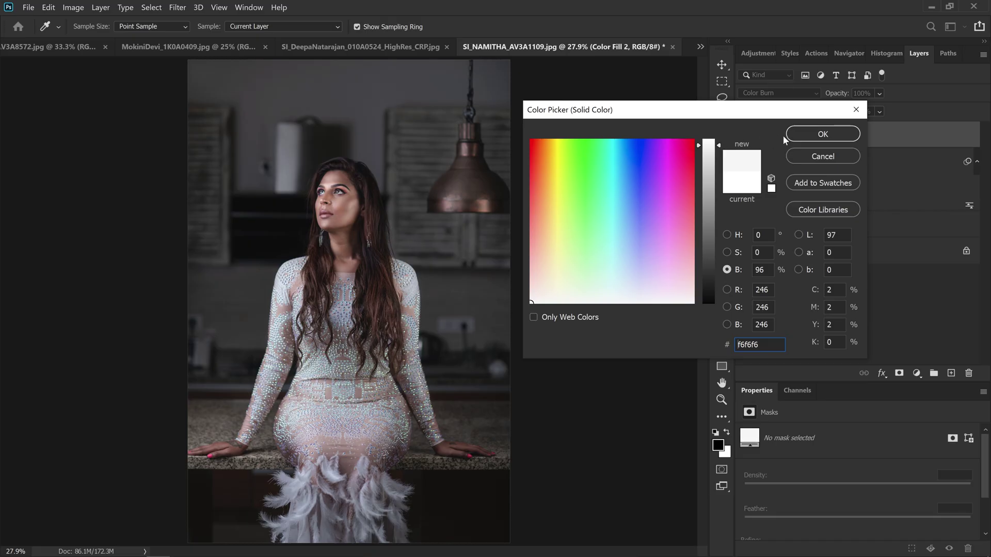
pyautogui.click(789, 134)
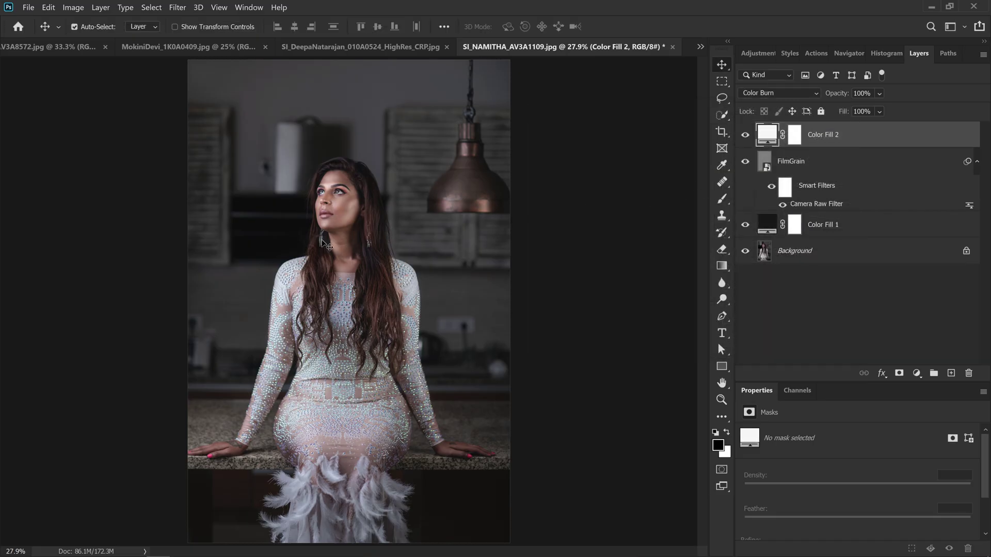
pyautogui.scroll(4, 342, 216)
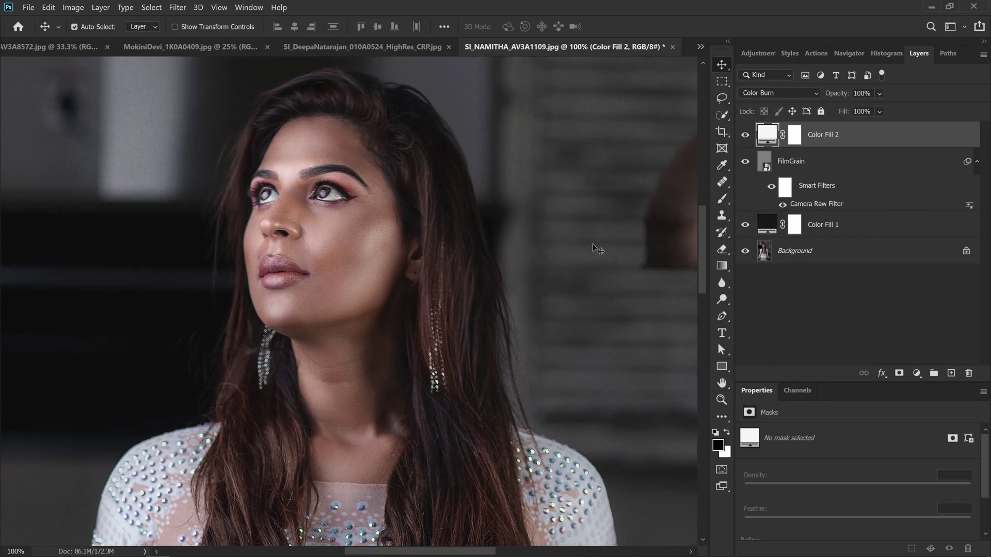
pyautogui.keyDown('alt'); pyautogui.click(745, 251); pyautogui.keyUp('alt')
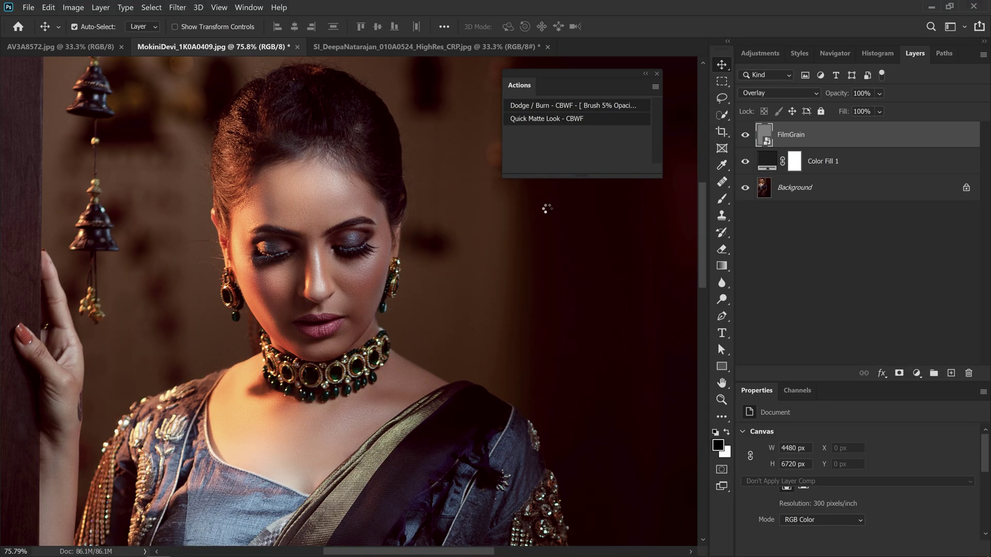
# Step: Toggle the QuickMatteLook_CBWF group off and on to compare, zoomed in and fit to screen
pyautogui.click(746, 131)
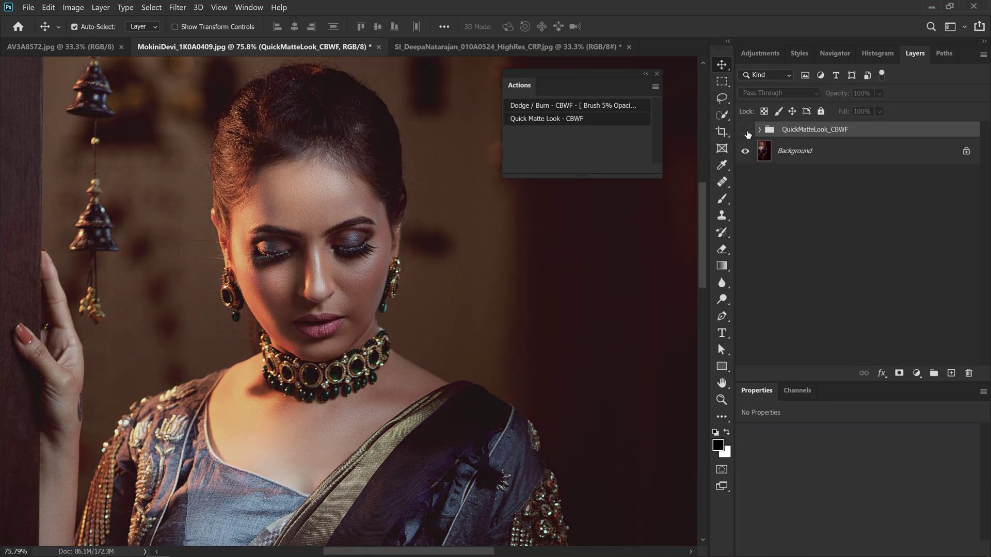
pyautogui.click(745, 130)
pyautogui.rightClick(378, 235)
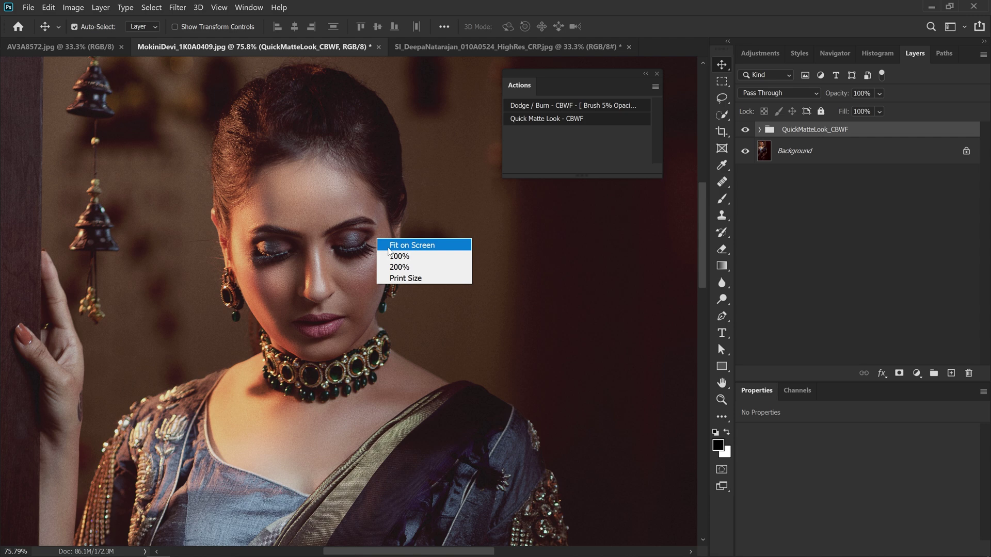
pyautogui.click(397, 239)
pyautogui.click(747, 131)
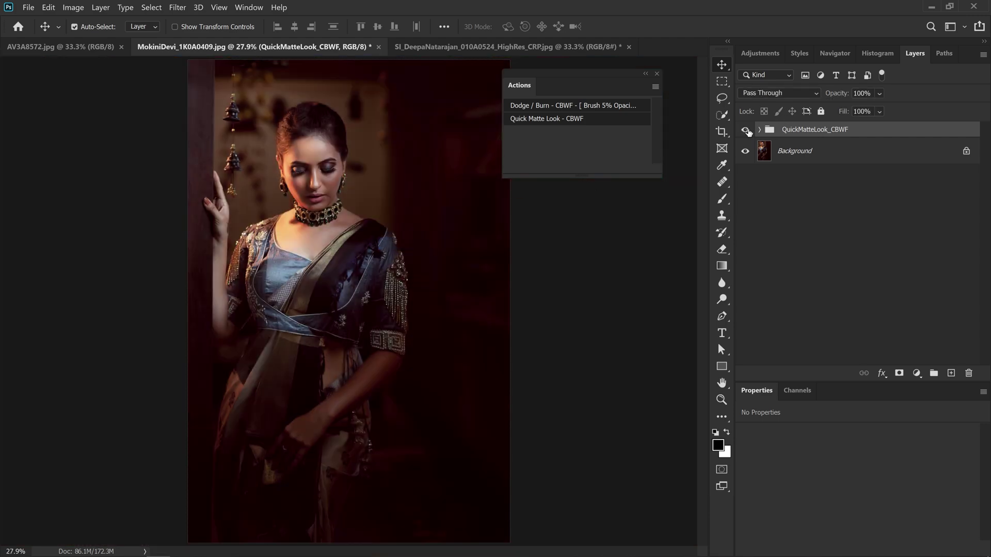
pyautogui.click(746, 130)
# Step: Zoom toward the face and expand the QuickMatteLook_CBWF group to show its layers
pyautogui.keyDown('ctrl'); pyautogui.click(390, 234); pyautogui.keyUp('ctrl')
pyautogui.keyDown('ctrl'); pyautogui.click(391, 235); pyautogui.keyUp('ctrl')
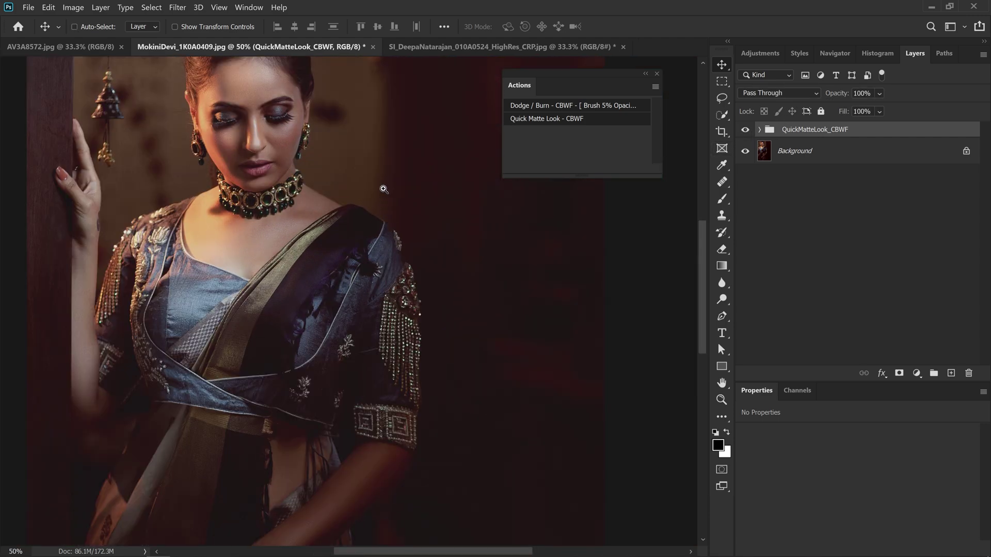
pyautogui.click(761, 130)
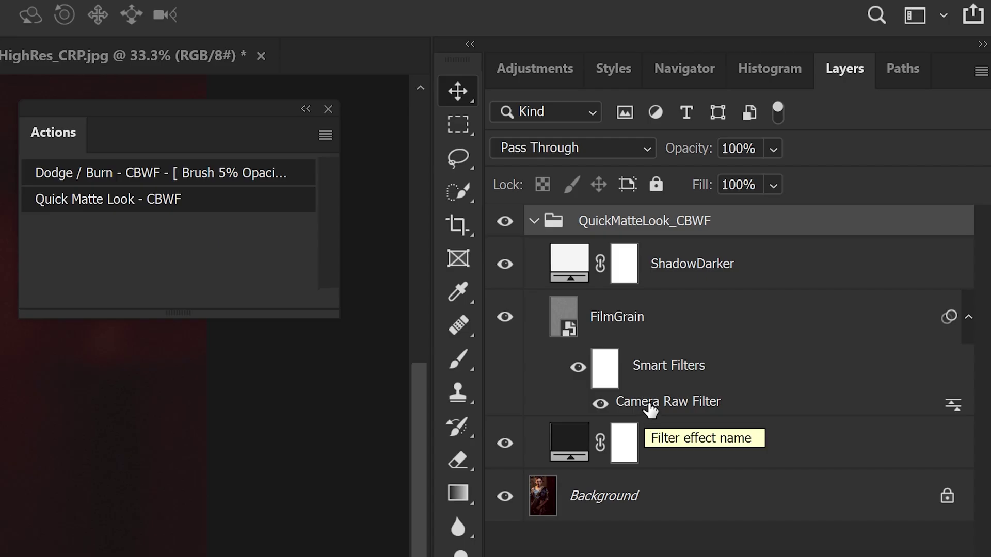
pyautogui.doubleClick(649, 410)
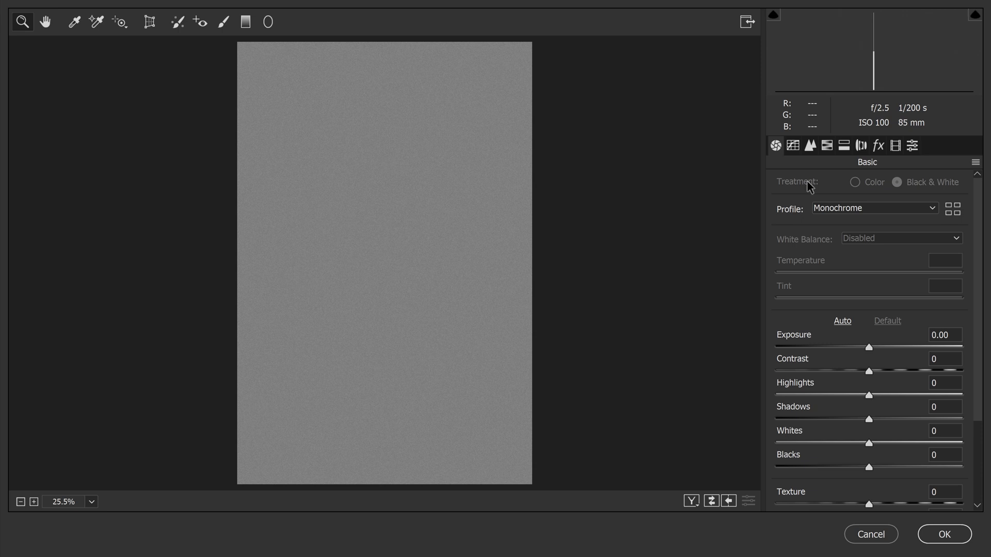
# Step: Reduce the saree portrait's grain to Amount 33 and Size 25
pyautogui.click(878, 146)
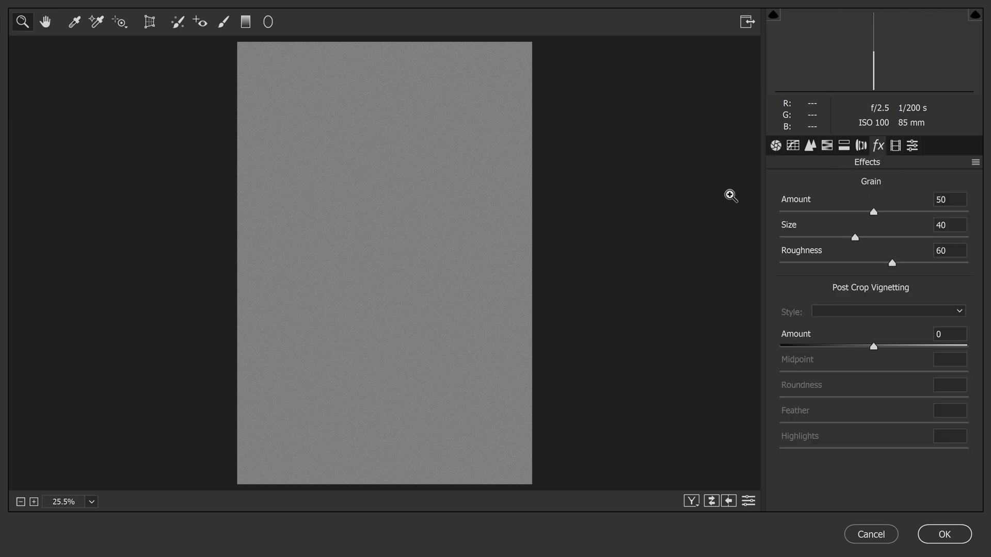
pyautogui.moveTo(873, 211); pyautogui.dragTo(859, 212)
pyautogui.moveTo(855, 238)
pyautogui.mouseDown()
pyautogui.moveTo(826, 238)
pyautogui.moveTo(842, 212)
pyautogui.mouseUp()
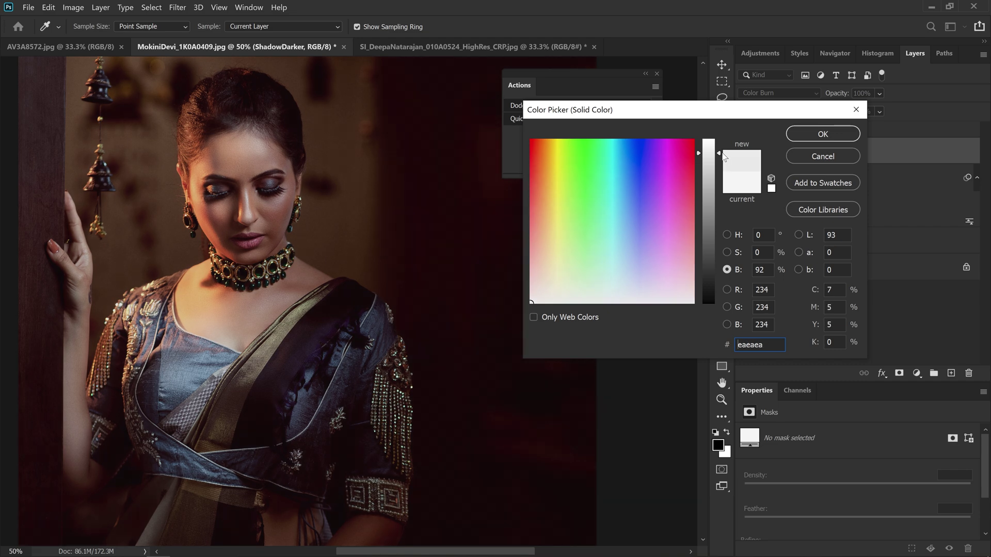
# Step: Lighten ShadowDarker's fill to B 96 and slightly darken MatteMaker's fill colour
pyautogui.moveTo(723, 156); pyautogui.dragTo(722, 148)
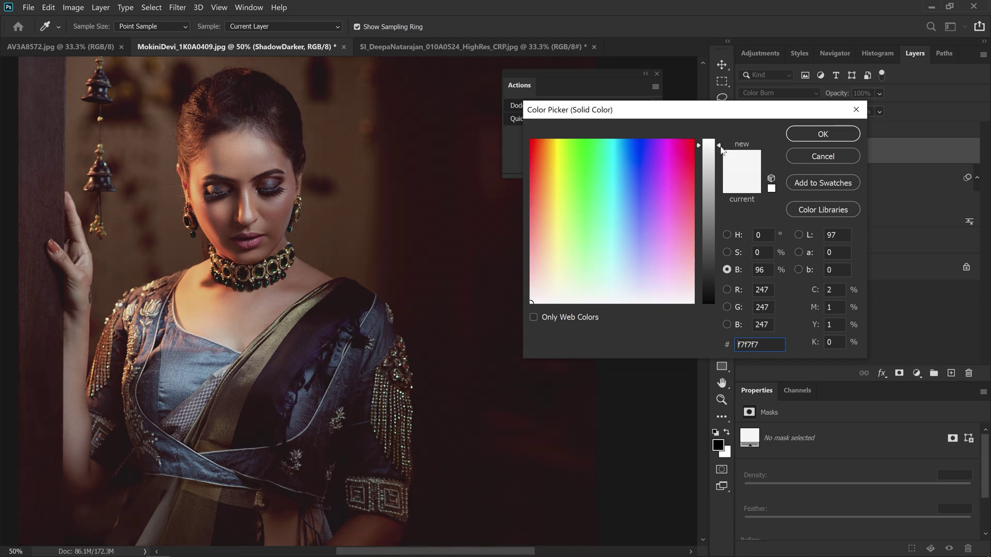
pyautogui.click(797, 141)
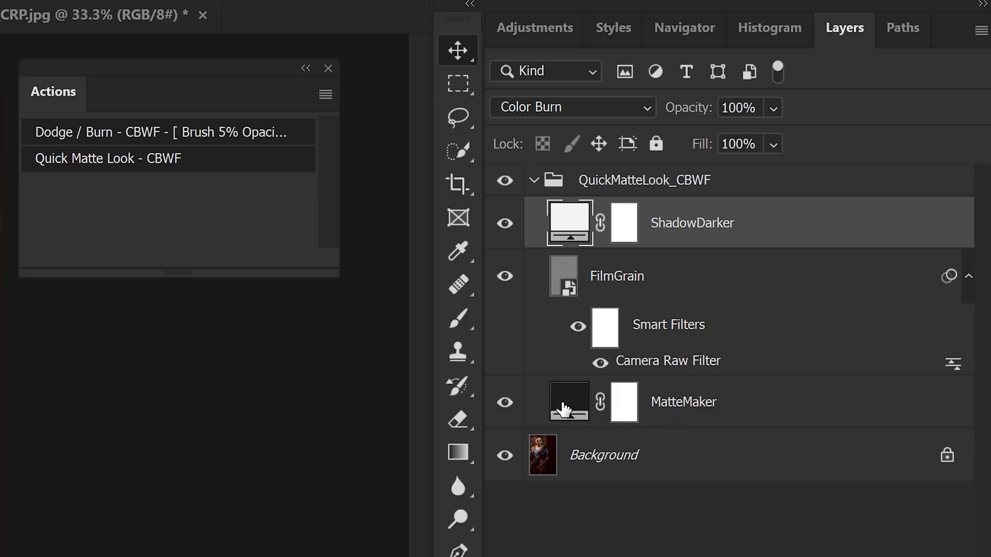
pyautogui.click(570, 411)
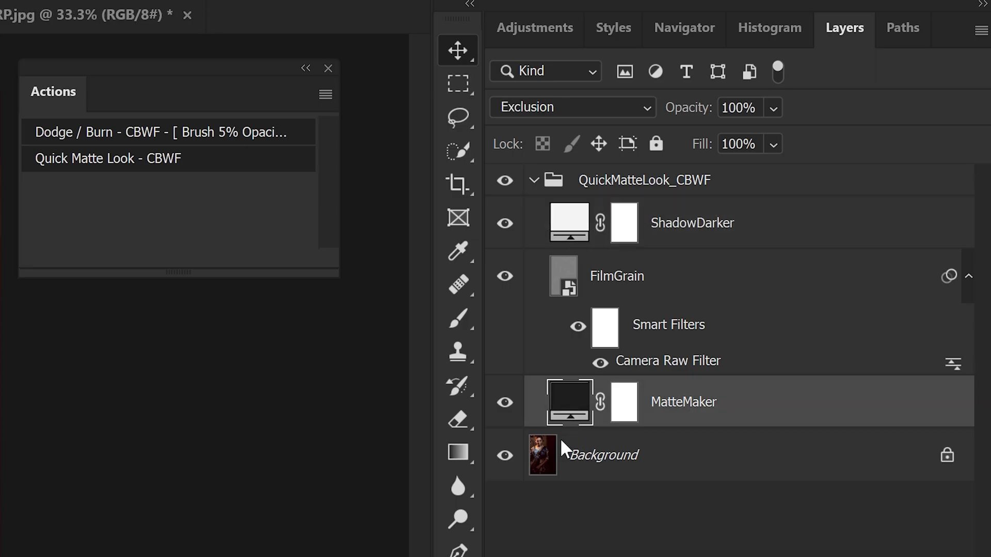
pyautogui.doubleClick(567, 418)
pyautogui.moveTo(455, 499); pyautogui.dragTo(448, 506)
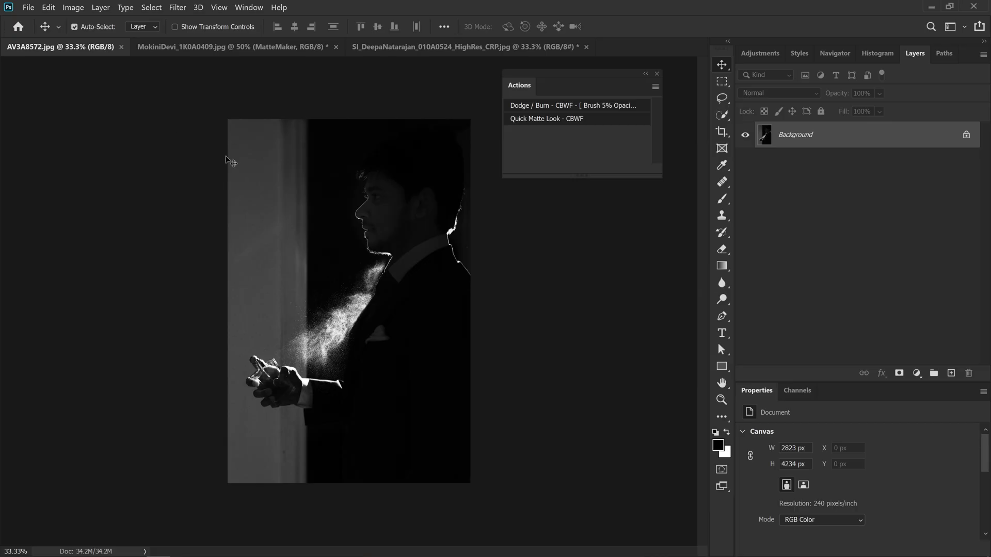
# Step: Run Quick Matte Look - CBWF on the silhouette photo, then toggle QuickMatteLook_CBWF off and on to compare
pyautogui.click(354, 237)
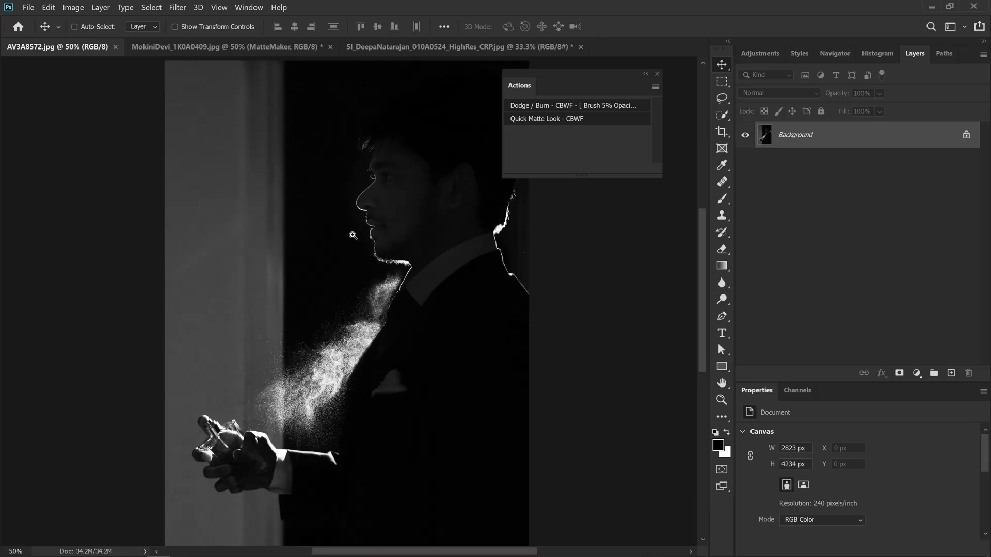
pyautogui.click(564, 118)
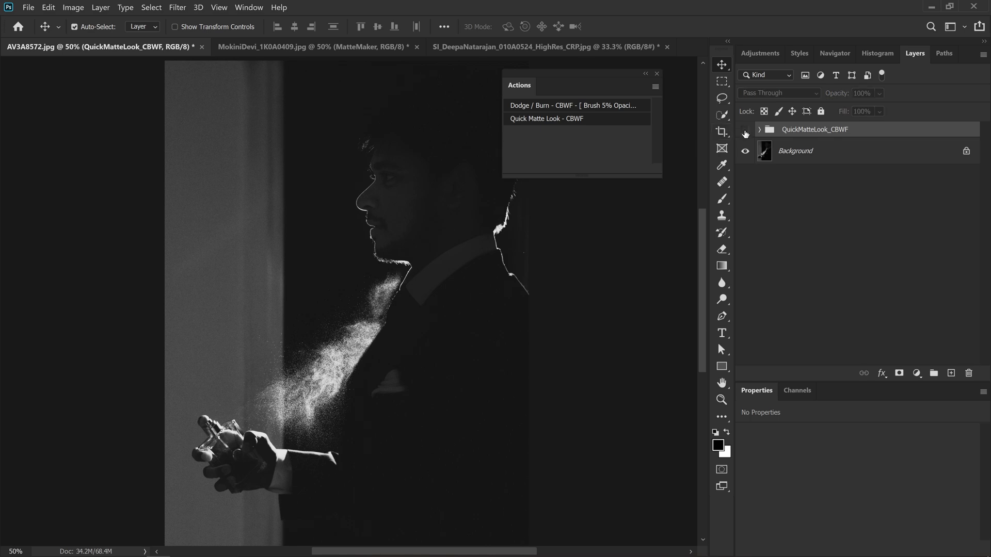
pyautogui.click(745, 130)
pyautogui.click(745, 132)
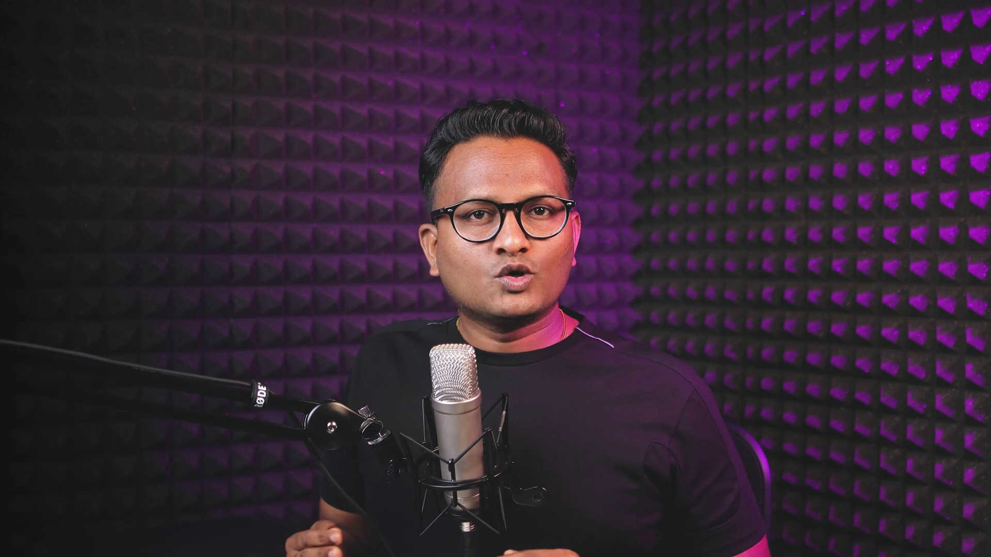